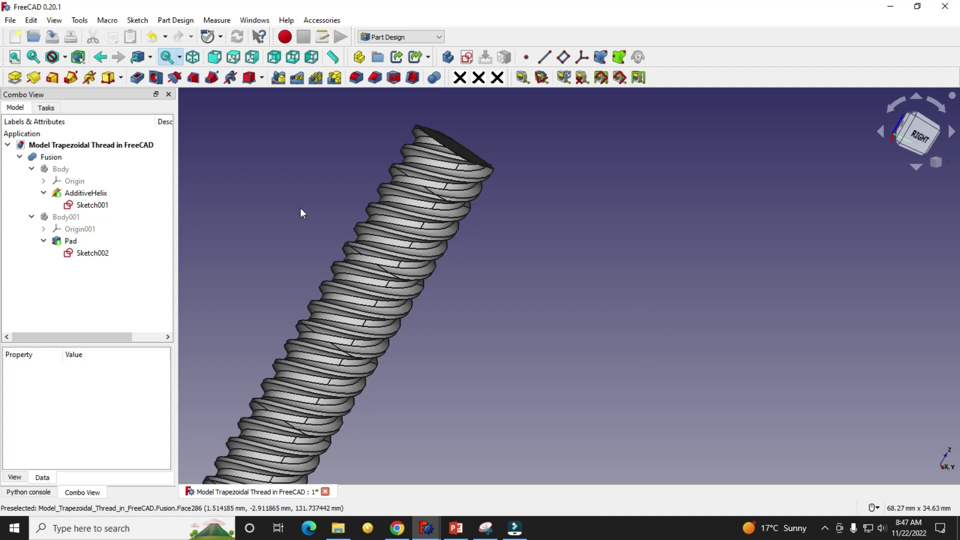
- Orbit and zoom around the old threaded screw model to inspect it
{"action": "middle_click_drag", "start_coordinate": [377, 240], "coordinate": [528, 267]}
{"action": "scroll", "coordinate": [528, 268], "scroll_direction": "down", "scroll_amount": 3}
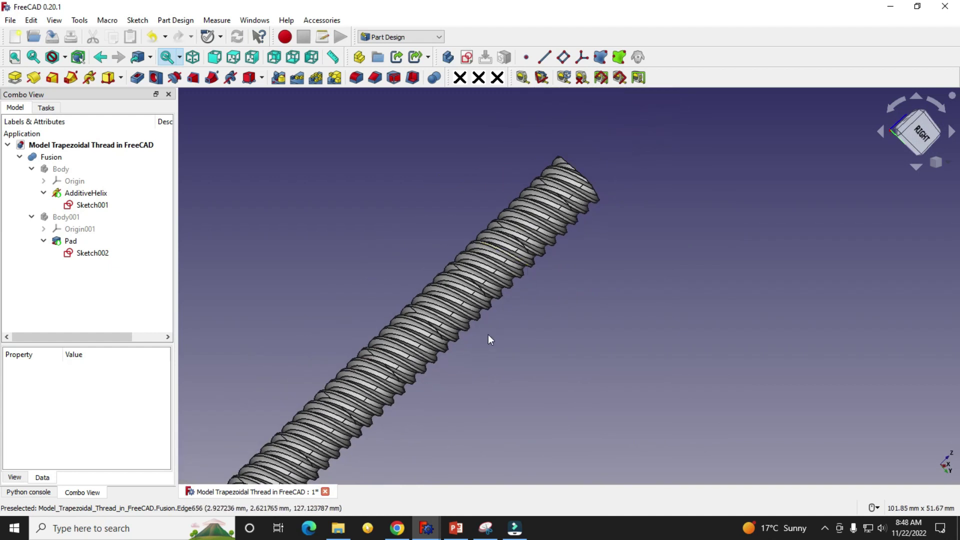
{"action": "scroll", "coordinate": [488, 335], "scroll_direction": "down", "scroll_amount": 2}
{"action": "scroll", "coordinate": [443, 353], "scroll_direction": "down", "scroll_amount": 2}
{"action": "scroll", "coordinate": [395, 379], "scroll_direction": "down", "scroll_amount": 2}
{"action": "scroll", "coordinate": [293, 477], "scroll_direction": "up", "scroll_amount": 6}
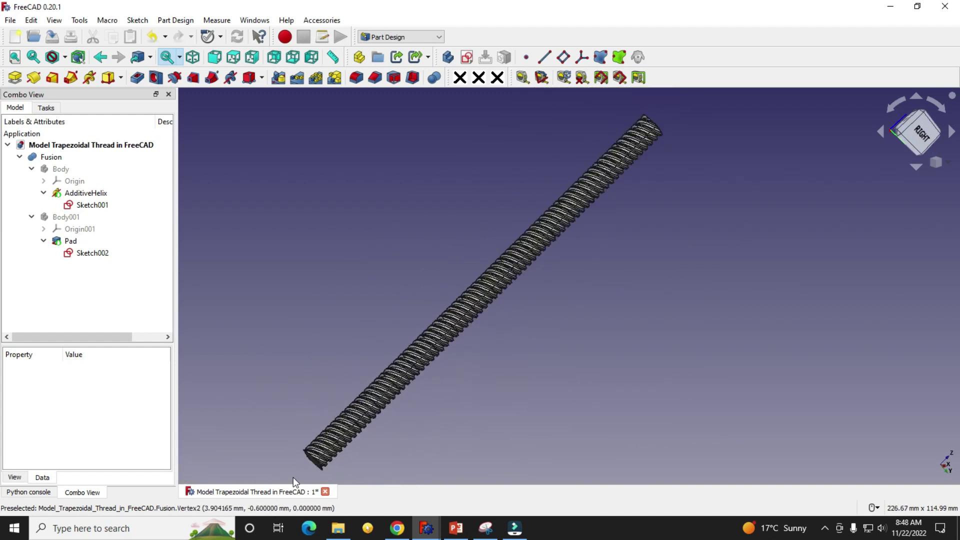
{"action": "middle_click_drag", "start_coordinate": [303, 464], "coordinate": [403, 421]}
{"action": "scroll", "coordinate": [404, 421], "scroll_direction": "down", "scroll_amount": 4}
{"action": "scroll", "coordinate": [629, 282], "scroll_direction": "up", "scroll_amount": 5}
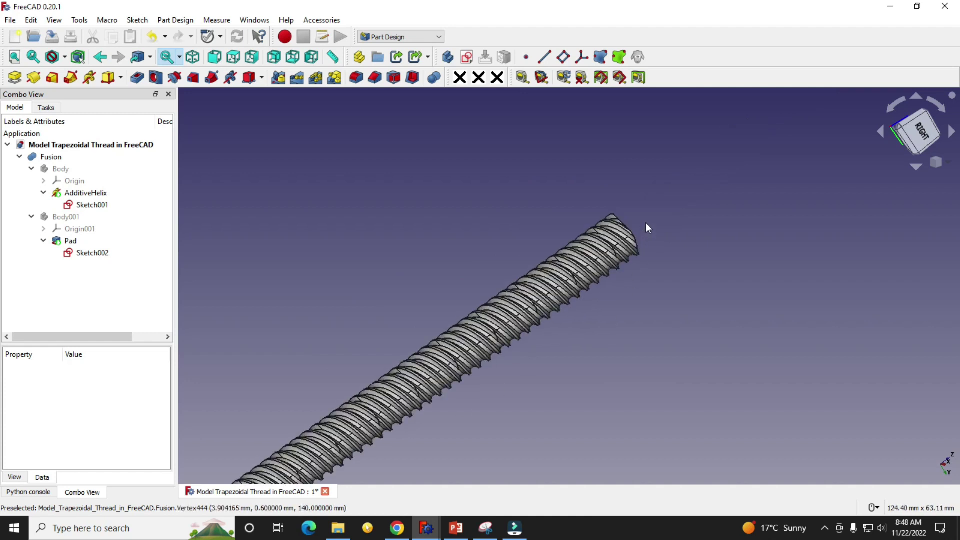
{"action": "scroll", "coordinate": [595, 205], "scroll_direction": "up", "scroll_amount": 2}
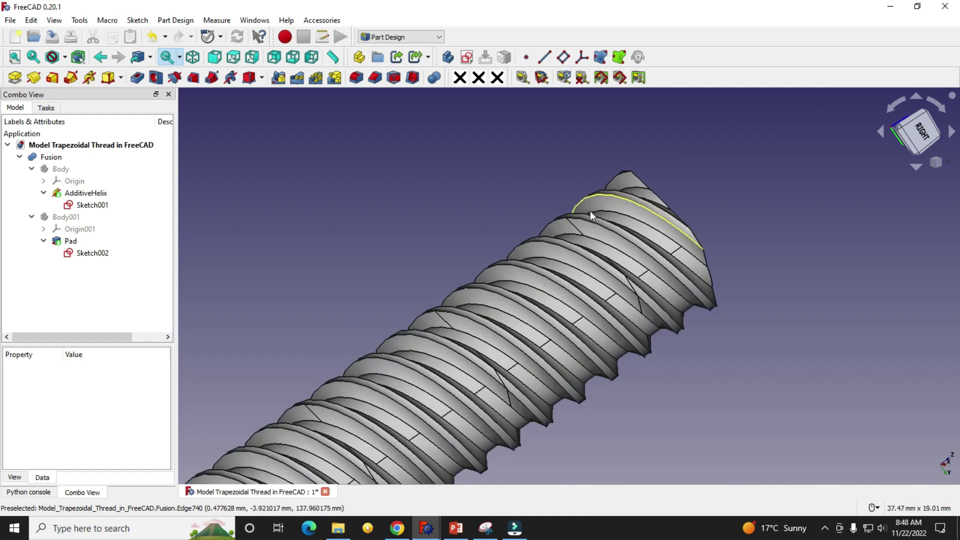
{"action": "scroll", "coordinate": [524, 195], "scroll_direction": "down", "scroll_amount": 1}
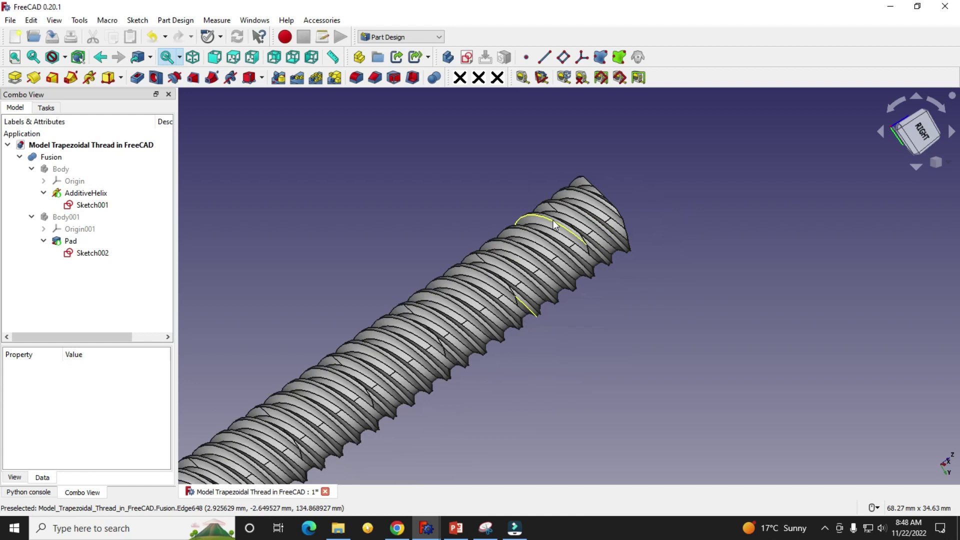
{"action": "scroll", "coordinate": [553, 220], "scroll_direction": "up", "scroll_amount": 2}
{"action": "middle_click_drag", "start_coordinate": [623, 341], "coordinate": [590, 325]}
- Close the old screw document, discarding its changes, and start a new document
{"action": "left_click", "coordinate": [326, 492]}
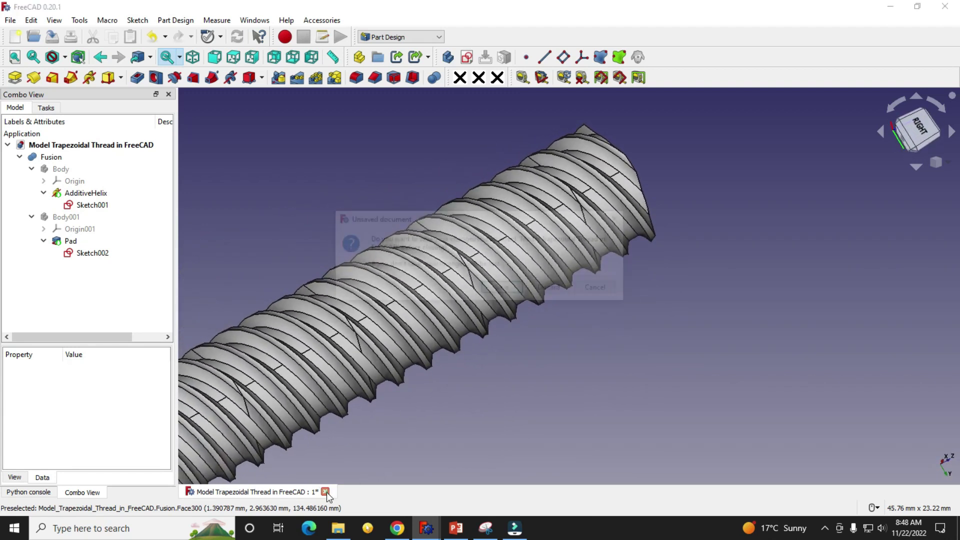
{"action": "left_click", "coordinate": [552, 290]}
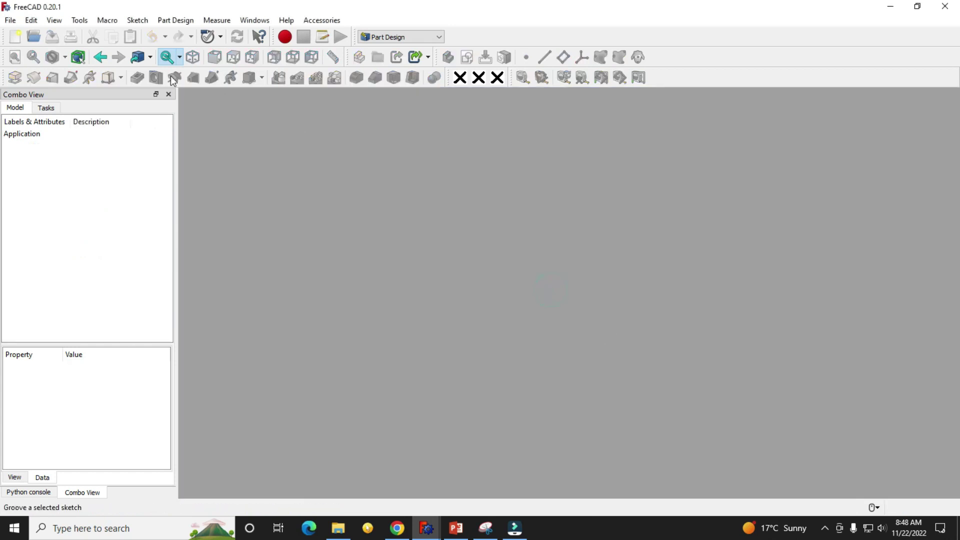
{"action": "left_click", "coordinate": [17, 38]}
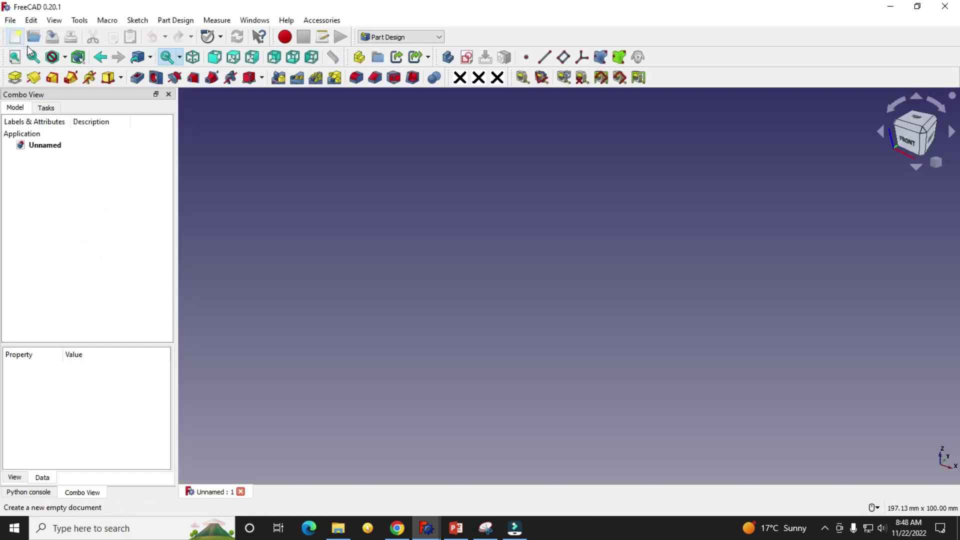
{"action": "key", "text": "alt+Tab"}
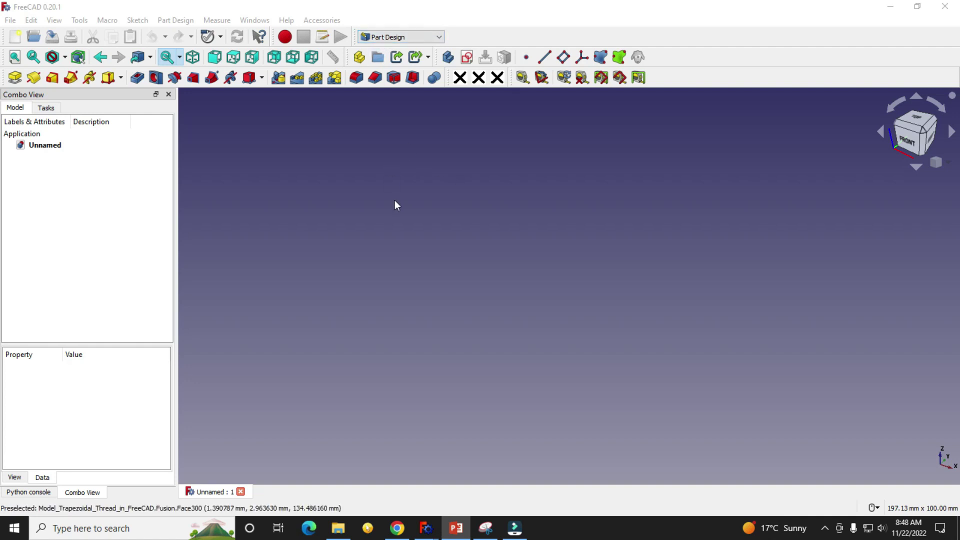
{"action": "left_click", "coordinate": [411, 207]}
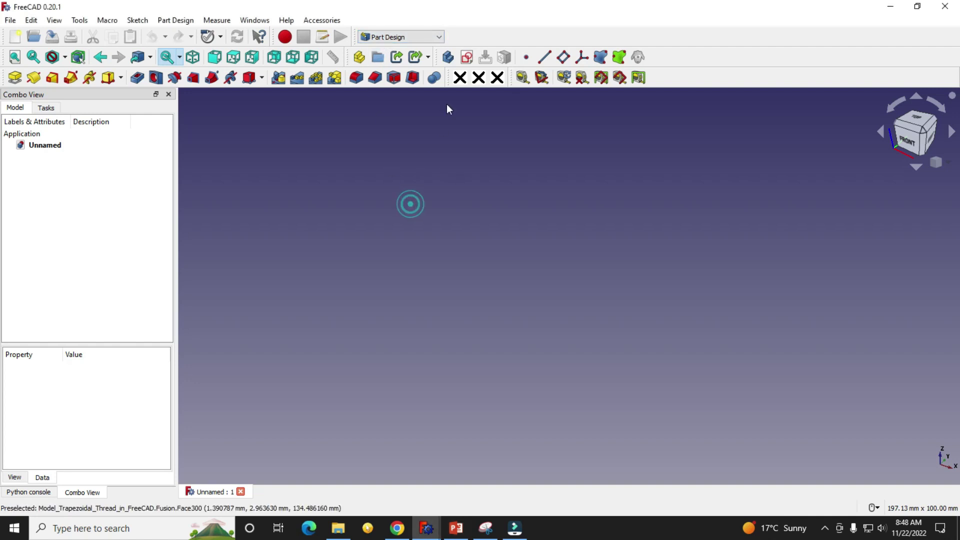
- Create a Body, show its Origin, and start a sketch on XY_Plane
{"action": "left_click", "coordinate": [448, 57]}
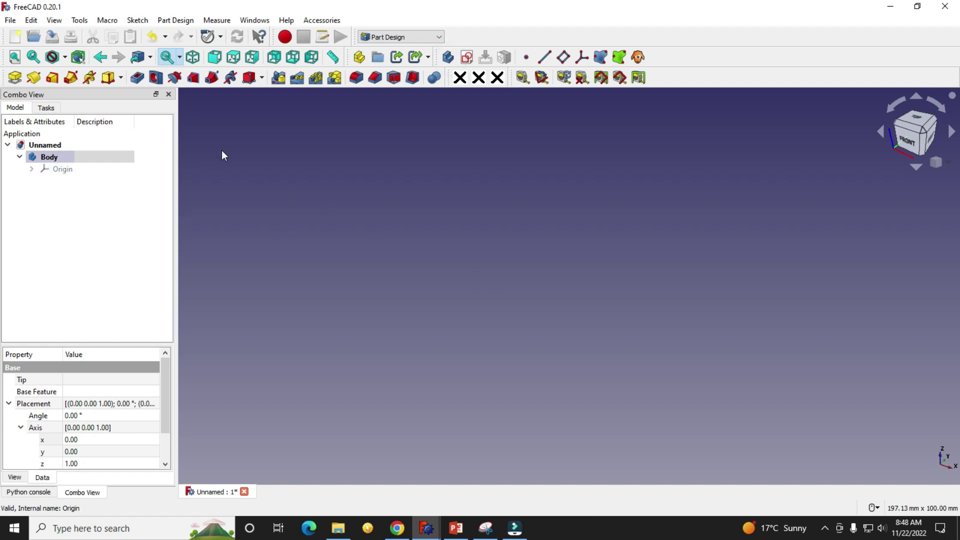
{"action": "left_click", "coordinate": [293, 283]}
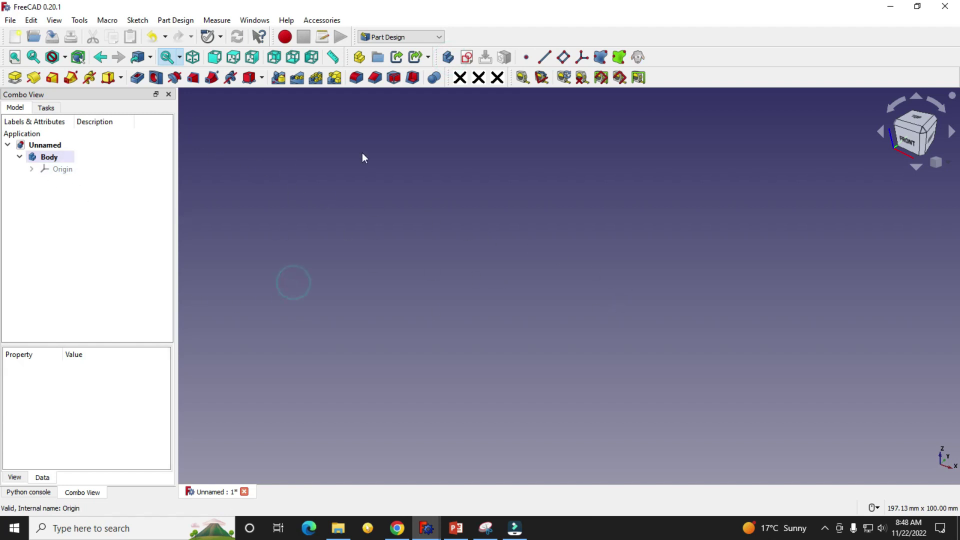
{"action": "left_click", "coordinate": [66, 170]}
{"action": "key", "text": "space"}
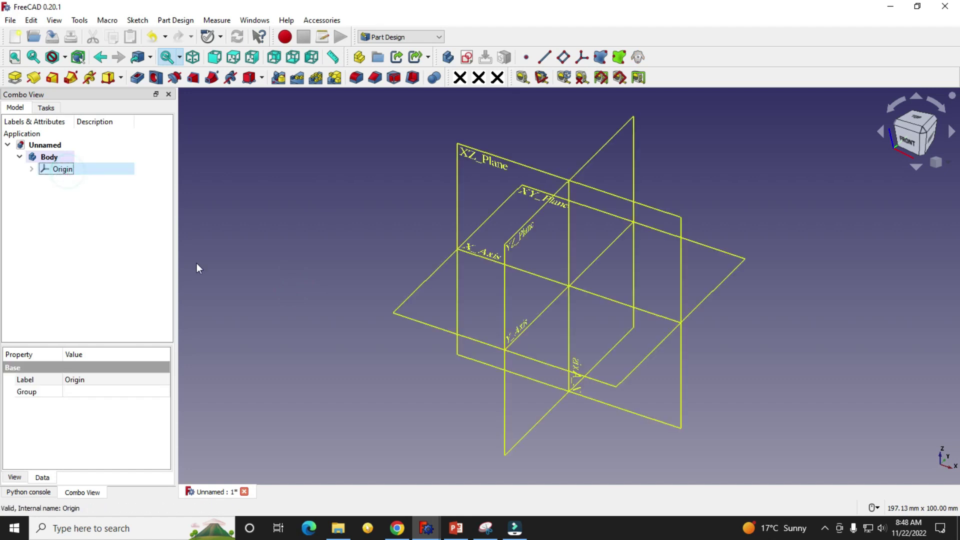
{"action": "left_click", "coordinate": [393, 370]}
{"action": "left_click", "coordinate": [419, 286]}
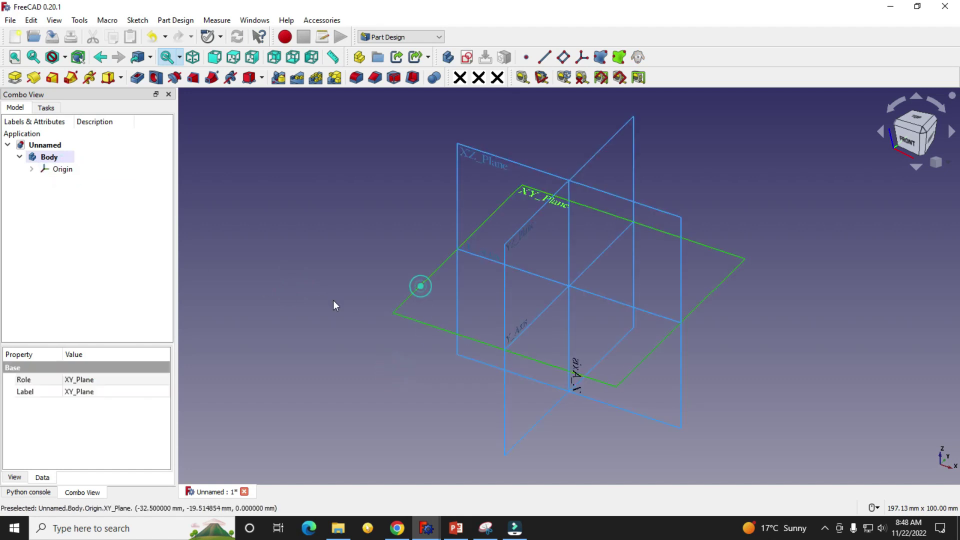
{"action": "left_click", "coordinate": [466, 57]}
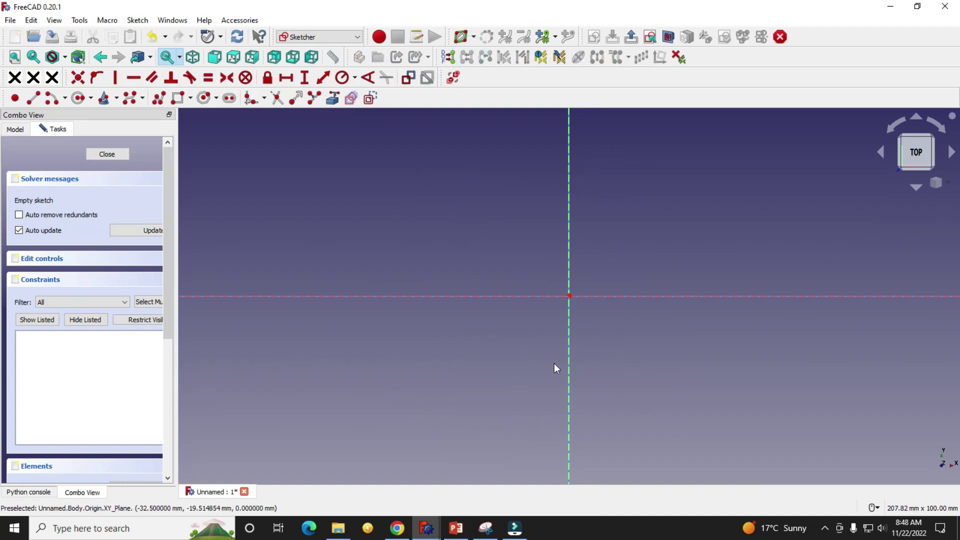
- Draw a regular octagon centred on the sketch origin
{"action": "left_click", "coordinate": [216, 98]}
{"action": "left_click", "coordinate": [229, 181]}
{"action": "left_click", "coordinate": [570, 296]}
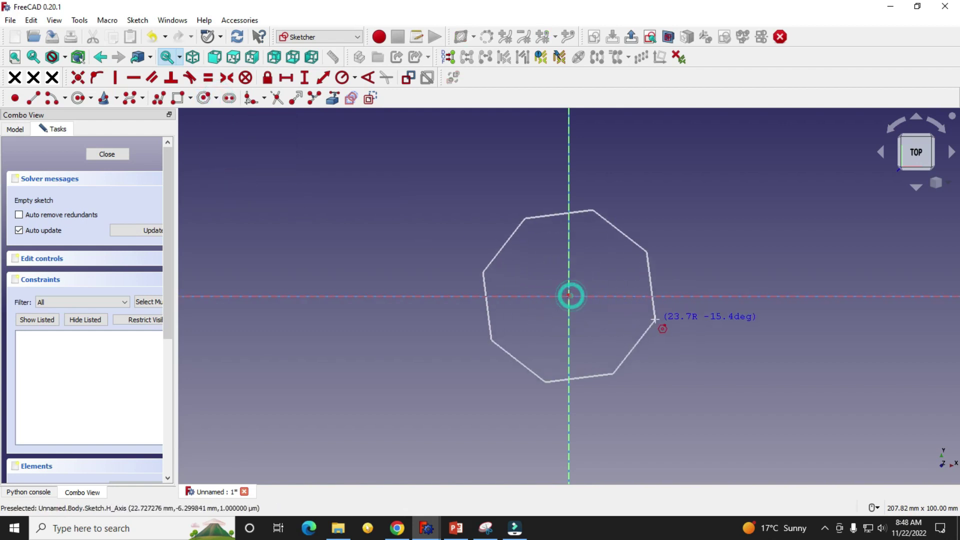
{"action": "left_click", "coordinate": [643, 324]}
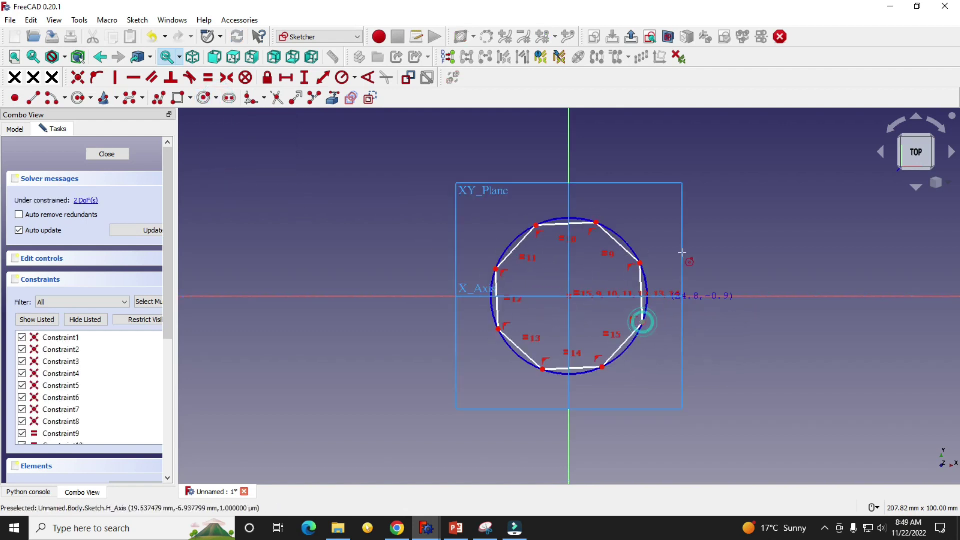
- Constrain the octagon's left and right sides vertical
{"action": "scroll", "coordinate": [643, 283], "scroll_direction": "up", "scroll_amount": 2}
{"action": "left_click", "coordinate": [643, 285]}
{"action": "left_click", "coordinate": [426, 278]}
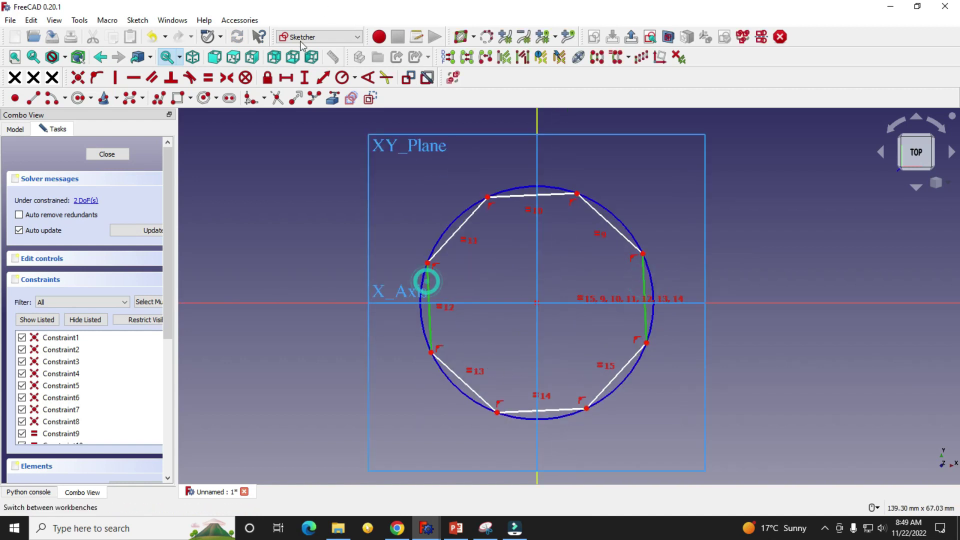
{"action": "left_click", "coordinate": [120, 79]}
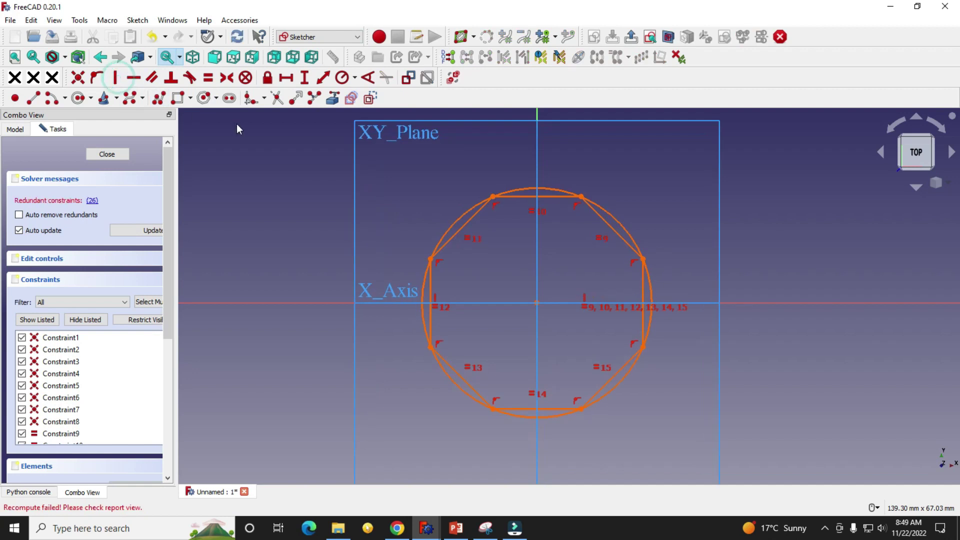
- Delete the redundant Constraint26 from the sketch
{"action": "left_click", "coordinate": [92, 201]}
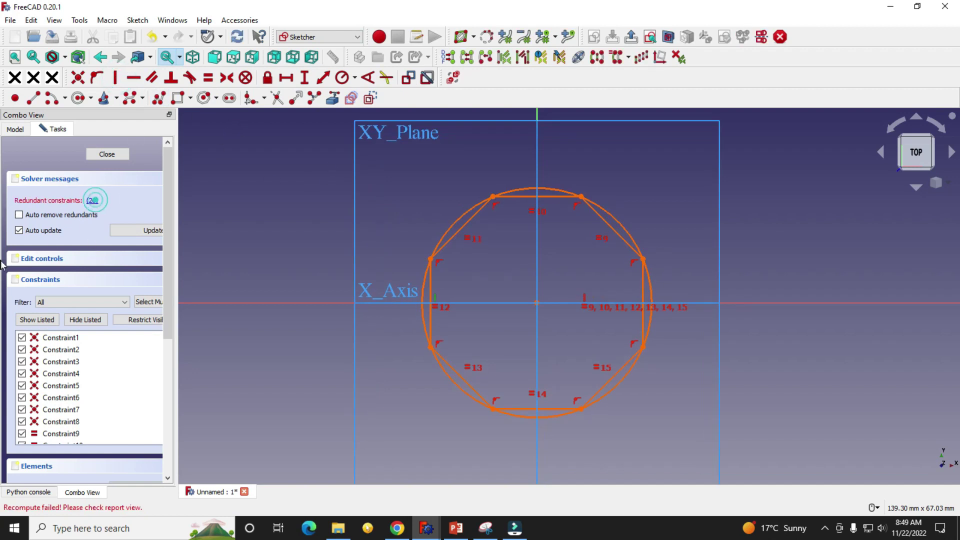
{"action": "scroll", "coordinate": [111, 340], "scroll_direction": "down", "scroll_amount": 5}
{"action": "scroll", "coordinate": [167, 345], "scroll_direction": "down", "scroll_amount": 5}
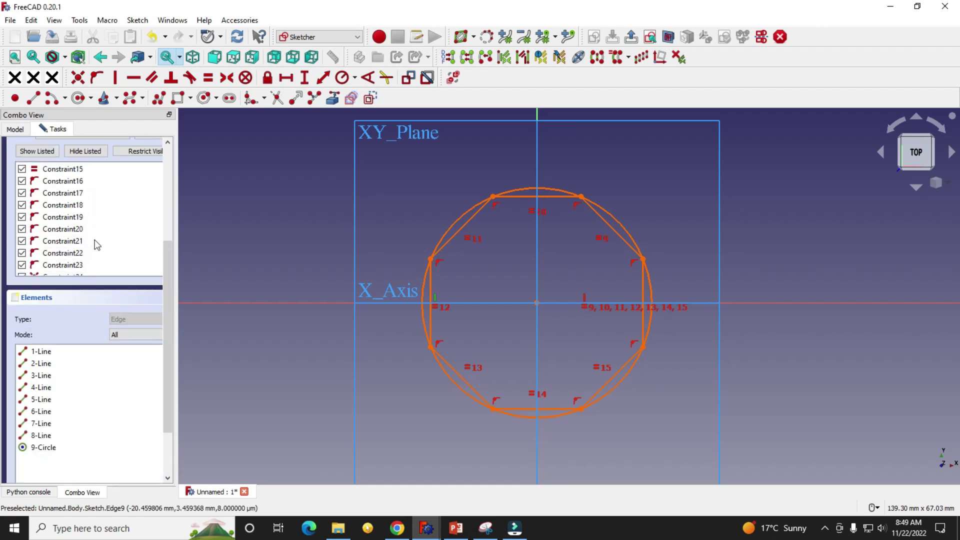
{"action": "scroll", "coordinate": [96, 245], "scroll_direction": "down", "scroll_amount": 5}
{"action": "right_click", "coordinate": [86, 192]}
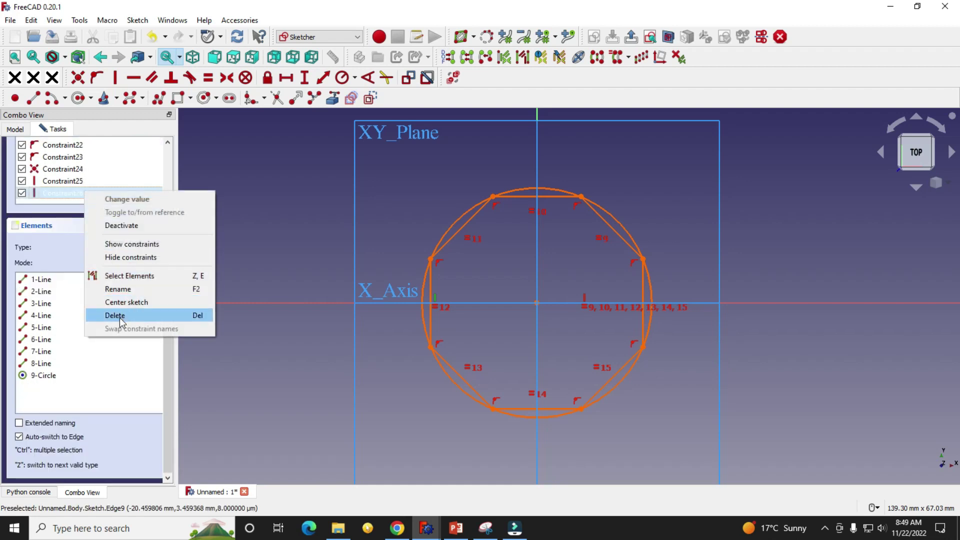
{"action": "left_click", "coordinate": [120, 317]}
{"action": "scroll", "coordinate": [542, 284], "scroll_direction": "up", "scroll_amount": 2}
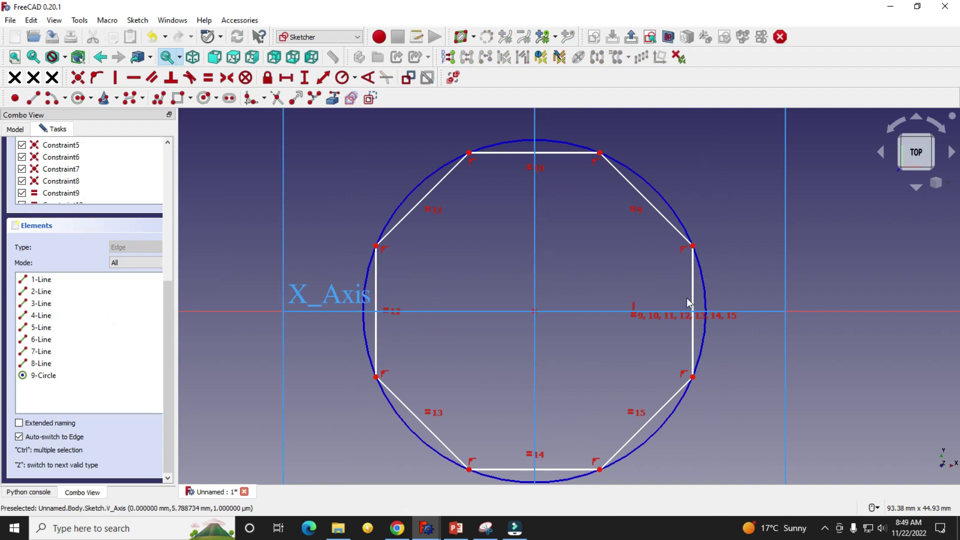
- Delete all seven equal-length constraints between the octagon's sides
{"action": "left_click", "coordinate": [639, 319]}
{"action": "key", "text": "Delete"}
{"action": "left_click", "coordinate": [644, 322]}
{"action": "key", "text": "Delete"}
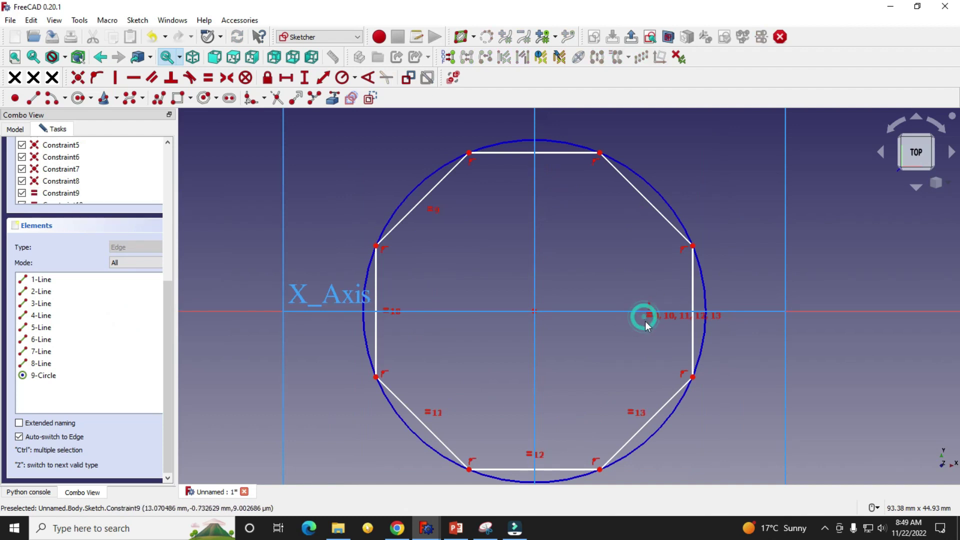
{"action": "left_click", "coordinate": [655, 318]}
{"action": "key", "text": "Delete"}
{"action": "left_click", "coordinate": [659, 322]}
{"action": "key", "text": "Delete"}
{"action": "left_click", "coordinate": [665, 319]}
{"action": "key", "text": "Delete"}
{"action": "left_click", "coordinate": [674, 316]}
{"action": "key", "text": "Delete"}
{"action": "left_click", "coordinate": [682, 316]}
{"action": "key", "text": "Delete"}
{"action": "left_click", "coordinate": [626, 278]}
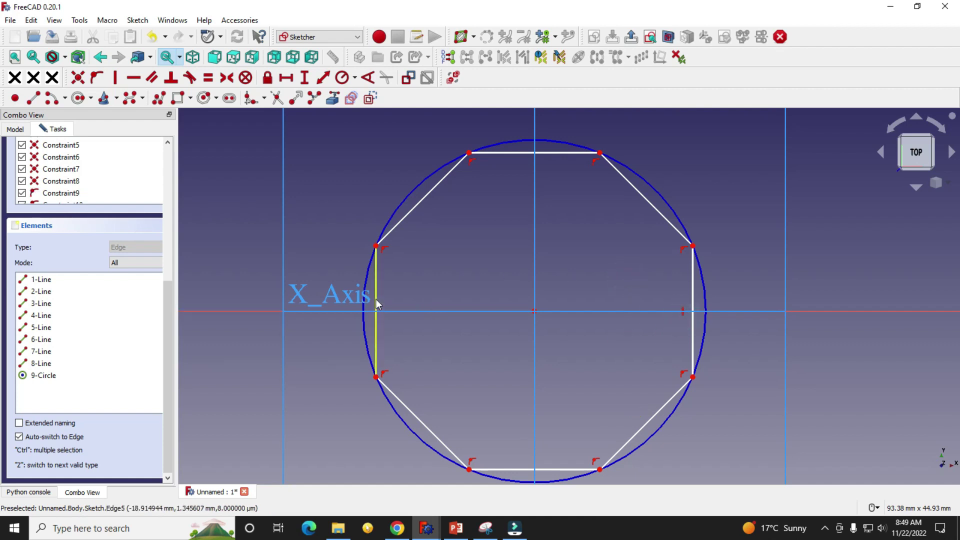
- Constrain the left side vertical and the top and bottom sides horizontal
{"action": "left_click", "coordinate": [378, 342]}
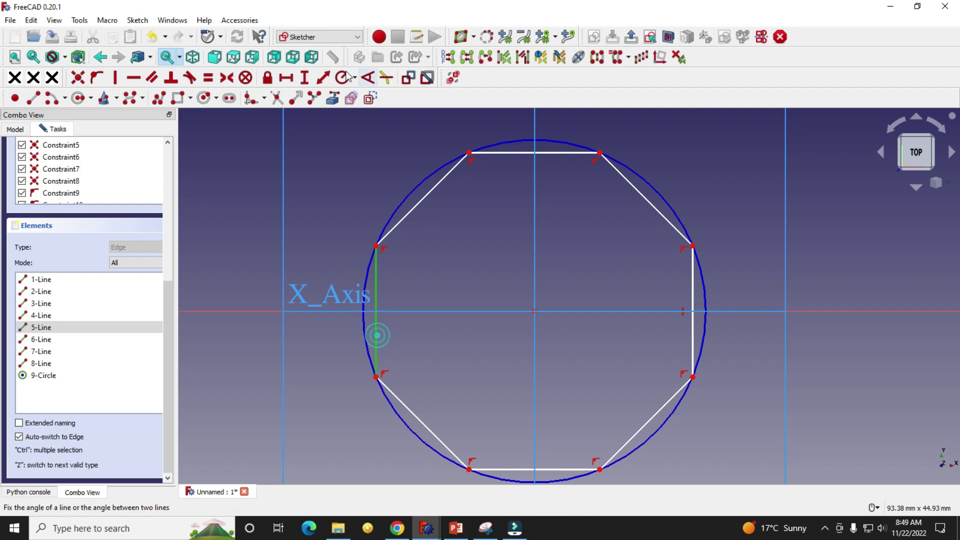
{"action": "left_click", "coordinate": [122, 80]}
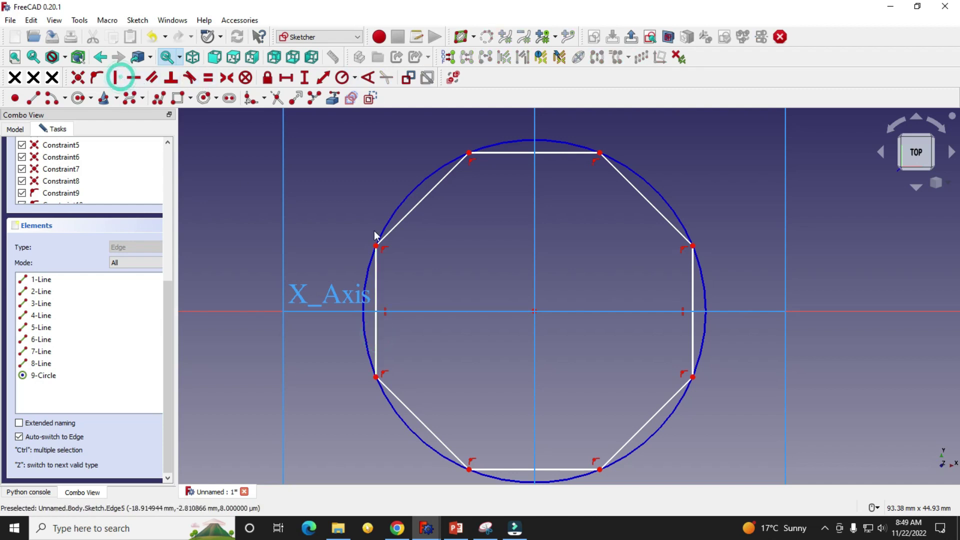
{"action": "left_click", "coordinate": [557, 154]}
{"action": "left_click", "coordinate": [575, 470]}
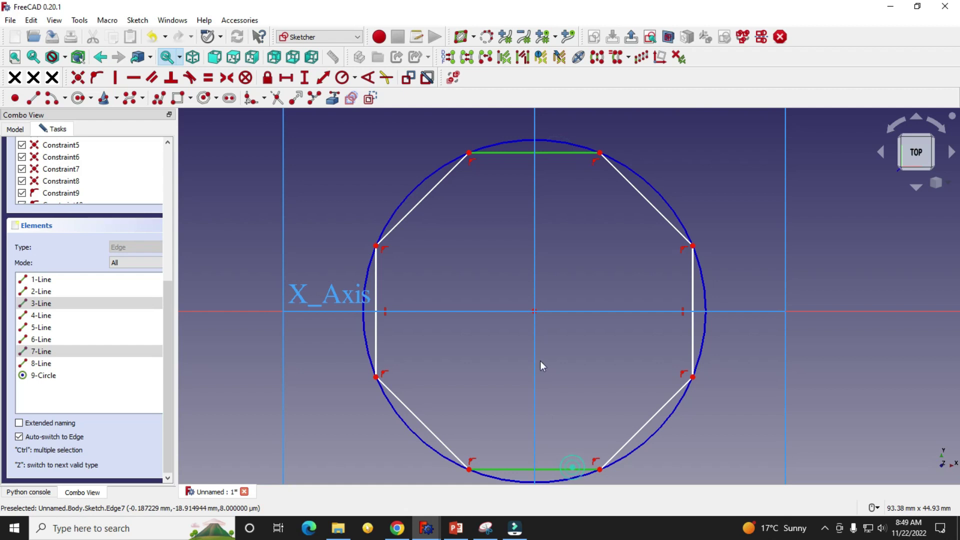
{"action": "left_click", "coordinate": [134, 78]}
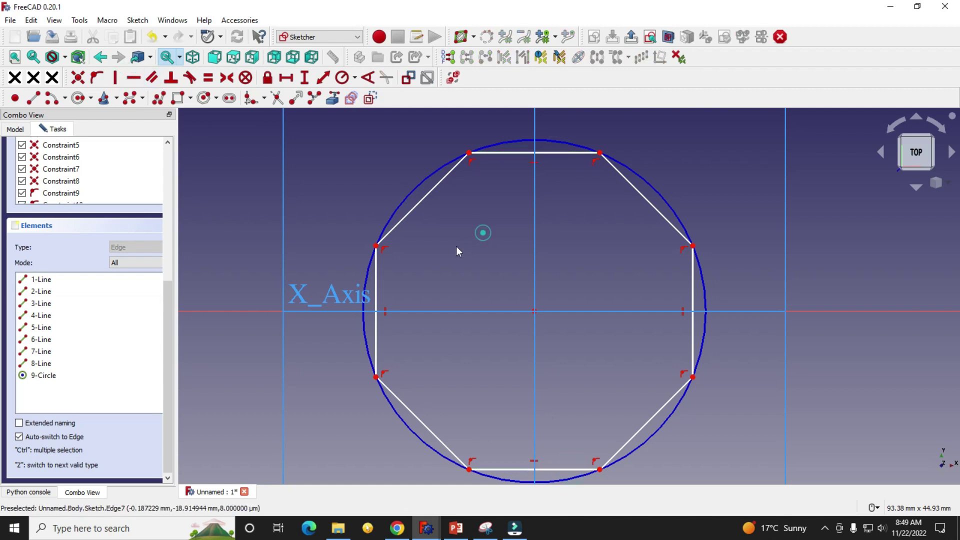
- Select the octagon's right, bottom, left and top sides together
{"action": "scroll", "coordinate": [456, 247], "scroll_direction": "down", "scroll_amount": 2}
{"action": "scroll", "coordinate": [455, 274], "scroll_direction": "up", "scroll_amount": 1}
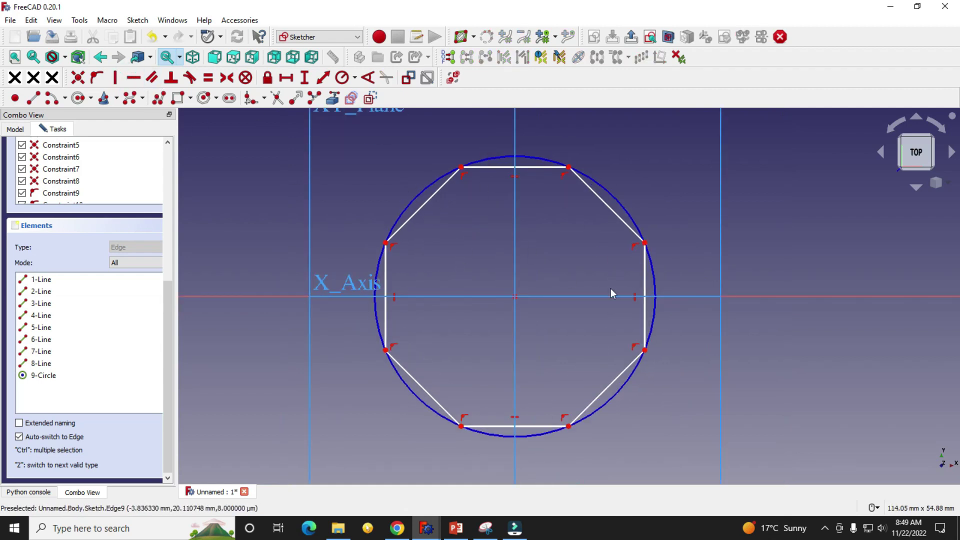
{"action": "left_click", "coordinate": [645, 317]}
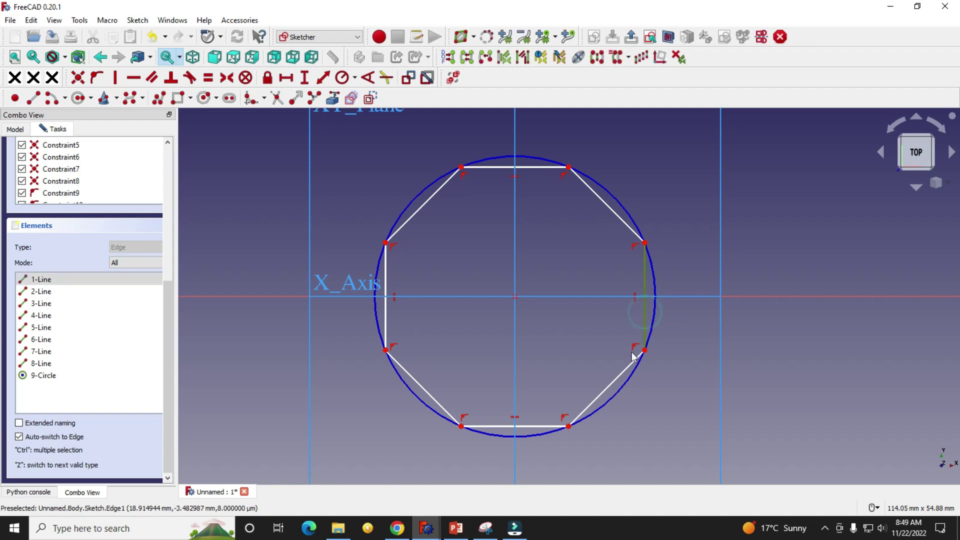
{"action": "left_click", "coordinate": [538, 428]}
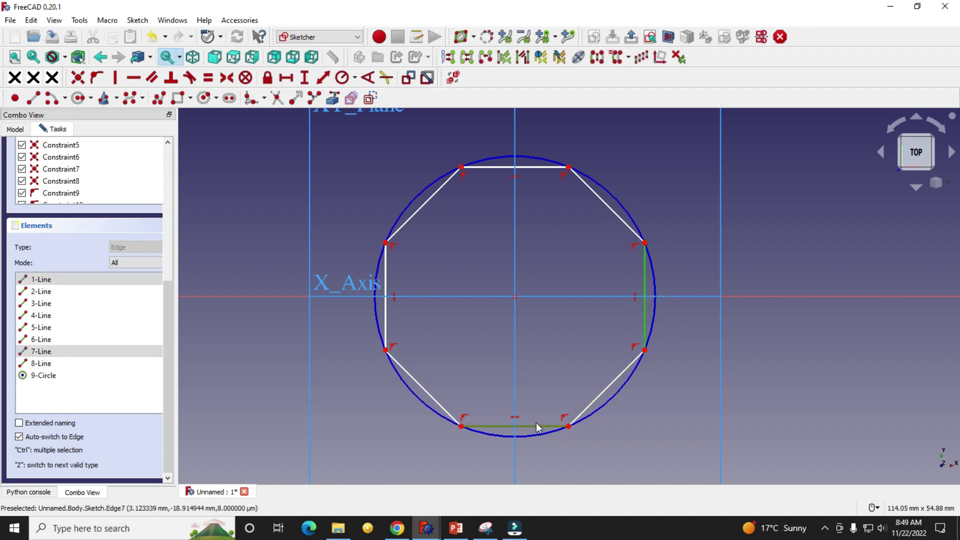
{"action": "left_click", "coordinate": [385, 327]}
{"action": "left_click", "coordinate": [493, 168]}
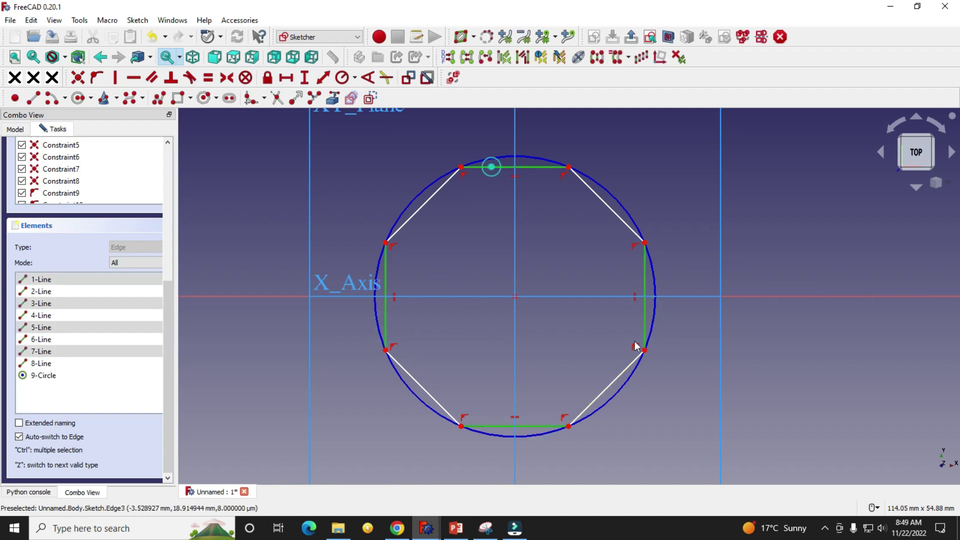
- Make the four sides equal and give the right side a 1.2 mm vertical distance
{"action": "left_click", "coordinate": [207, 79]}
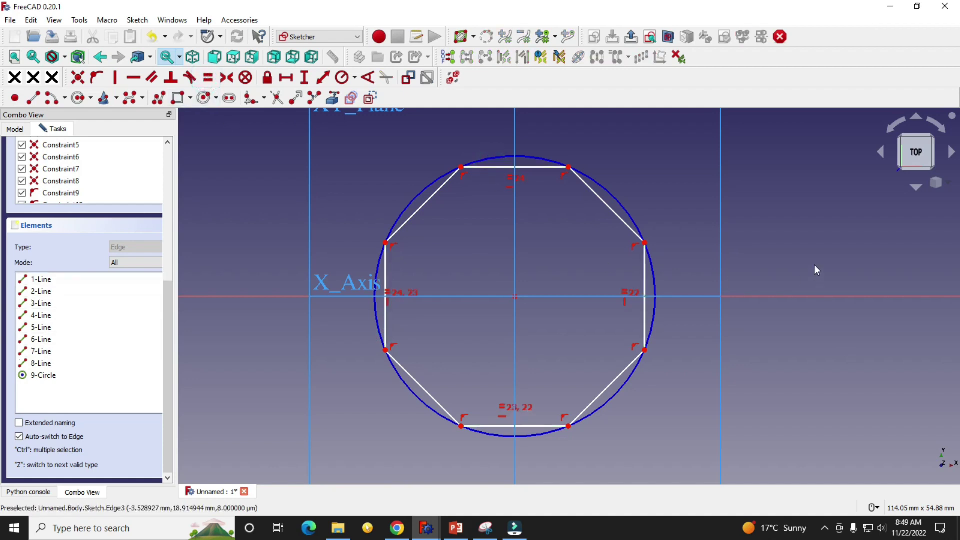
{"action": "left_click", "coordinate": [644, 351]}
{"action": "left_click", "coordinate": [645, 243]}
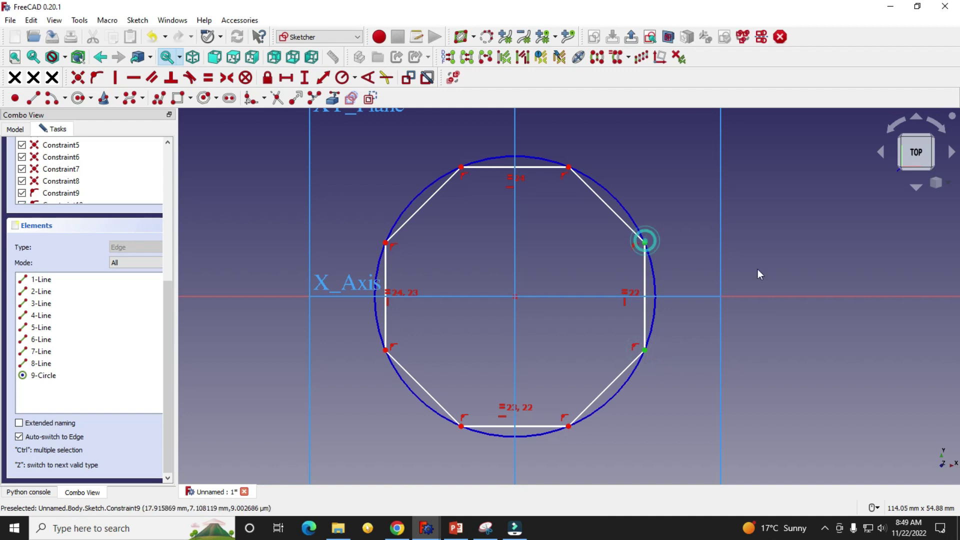
{"action": "left_click", "coordinate": [304, 77]}
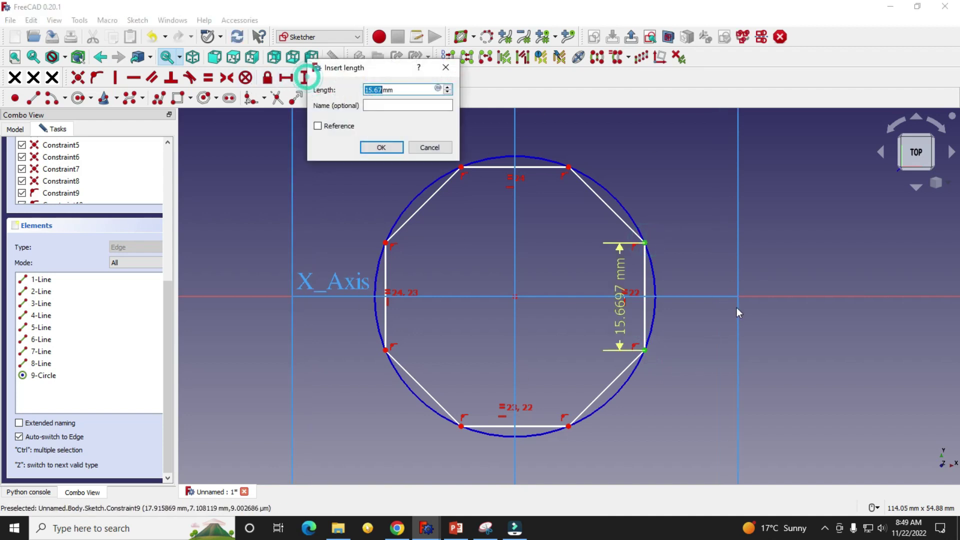
{"action": "type", "text": "1.5"}
{"action": "key", "text": "Return"}
{"action": "scroll", "coordinate": [618, 288], "scroll_direction": "up", "scroll_amount": 2}
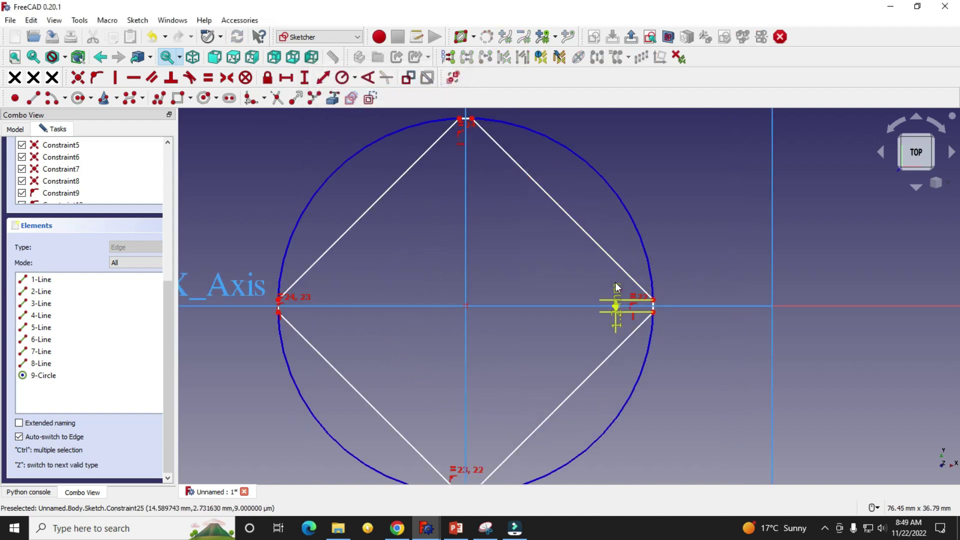
{"action": "left_click_drag", "start_coordinate": [618, 294], "coordinate": [695, 259]}
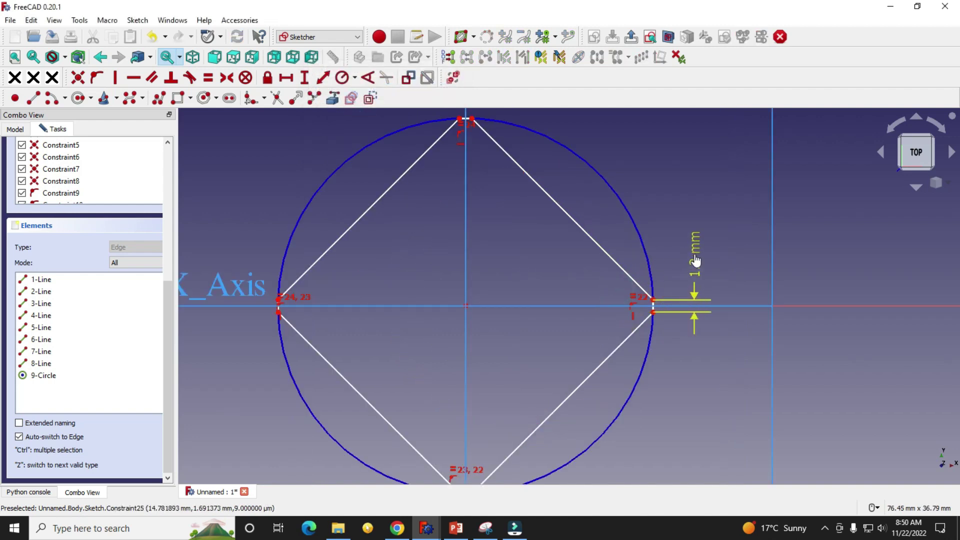
- Constrain the construction circle's radius to 3.95 mm and close the sketch
{"action": "left_click", "coordinate": [644, 237]}
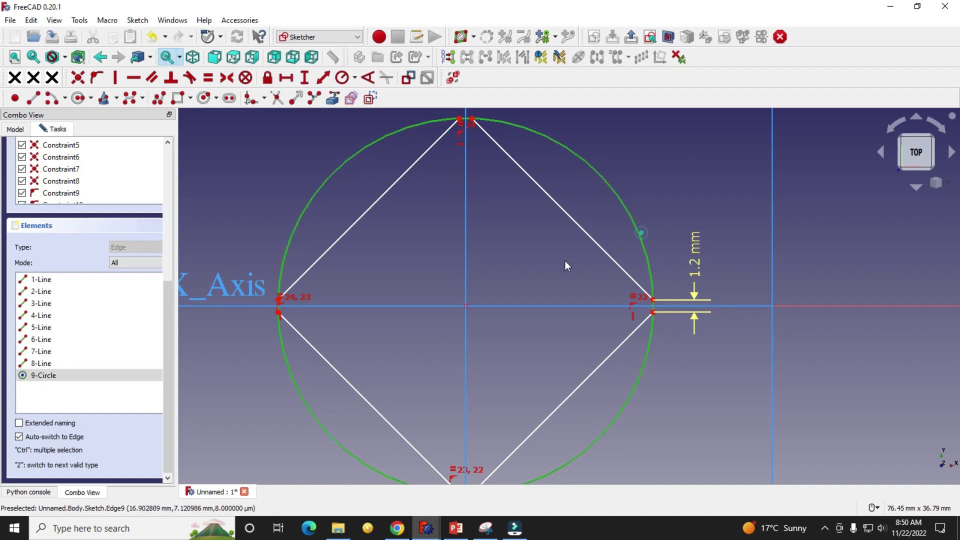
{"action": "scroll", "coordinate": [497, 284], "scroll_direction": "down", "scroll_amount": 2}
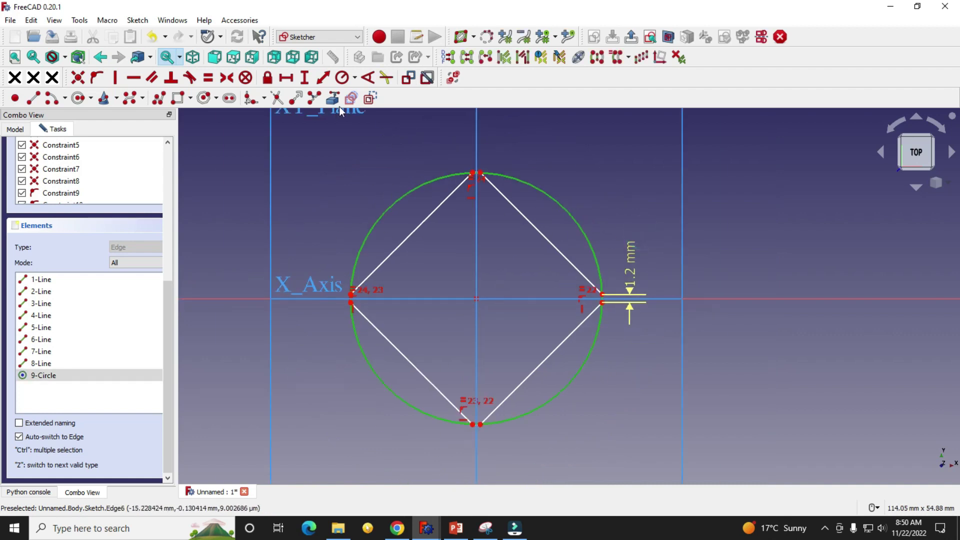
{"action": "left_click", "coordinate": [355, 78]}
{"action": "left_click", "coordinate": [364, 95]}
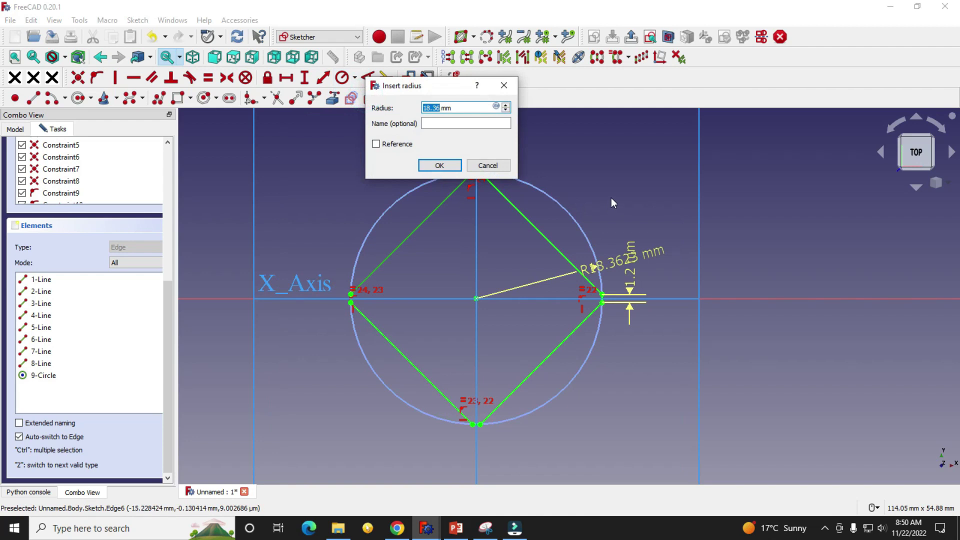
{"action": "type", "text": "3.95"}
{"action": "key", "text": "Return"}
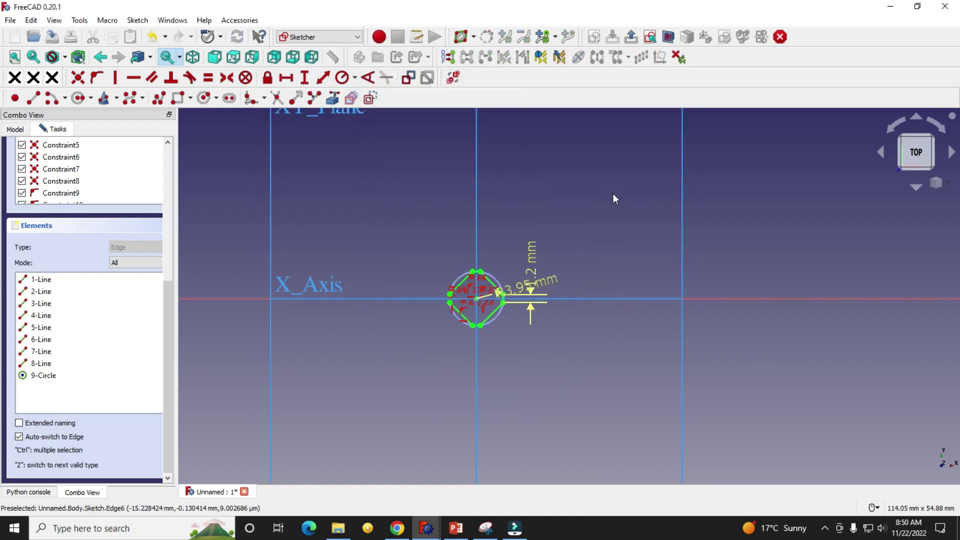
{"action": "scroll", "coordinate": [469, 277], "scroll_direction": "up", "scroll_amount": 4}
{"action": "scroll", "coordinate": [469, 277], "scroll_direction": "up", "scroll_amount": 3}
{"action": "scroll", "coordinate": [463, 227], "scroll_direction": "down", "scroll_amount": 3}
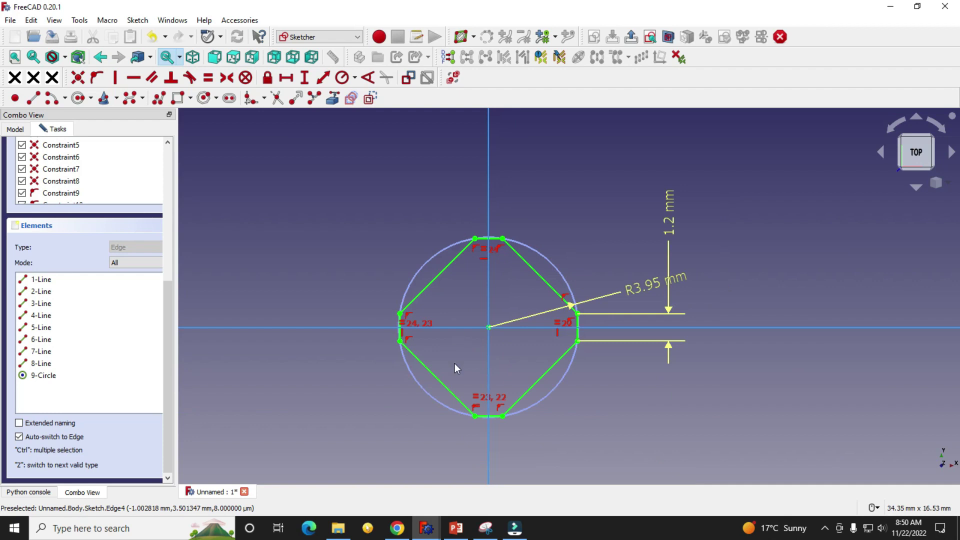
{"action": "scroll", "coordinate": [332, 308], "scroll_direction": "up", "scroll_amount": 2}
{"action": "left_click_drag", "start_coordinate": [167, 304], "coordinate": [167, 170]}
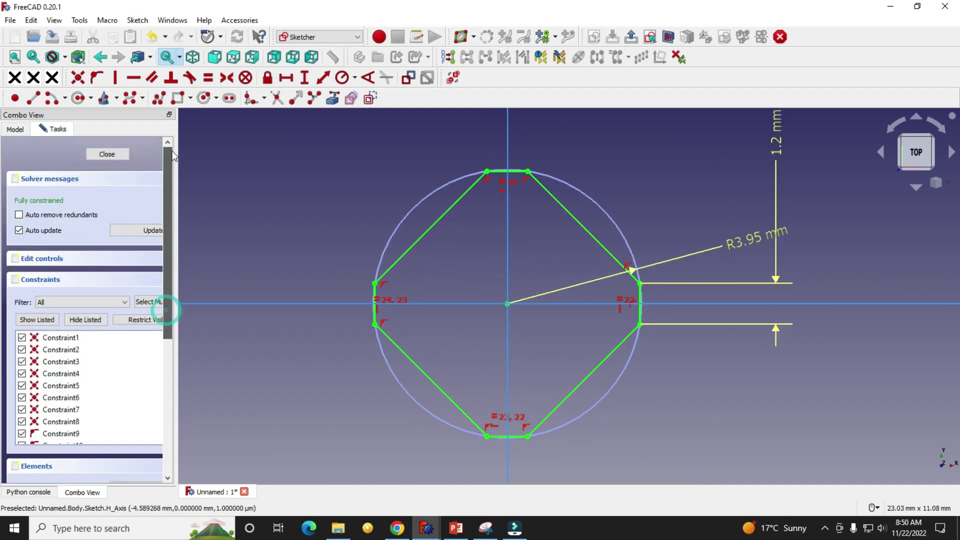
{"action": "left_click", "coordinate": [107, 154]}
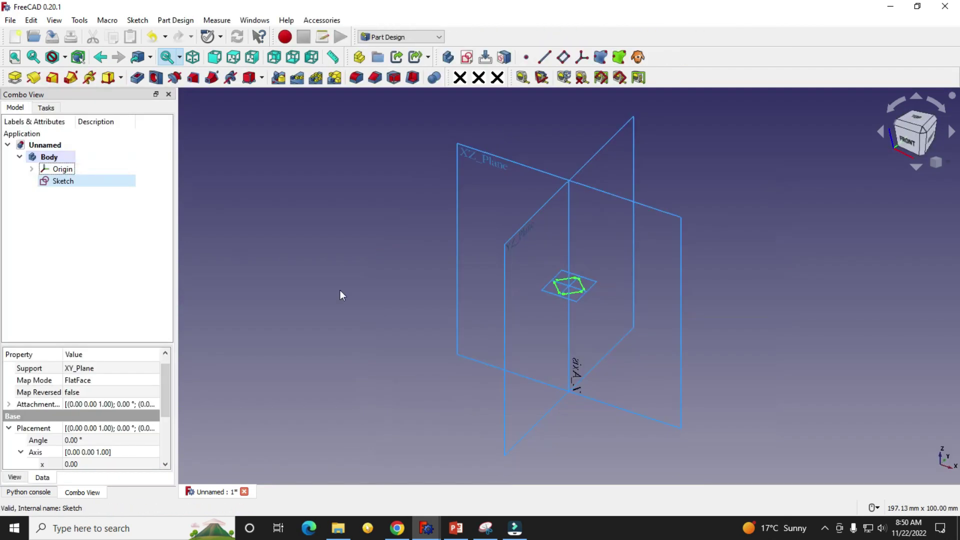
- Create a helix from the octagon sketch around the Base Z axis
{"action": "left_click", "coordinate": [255, 218]}
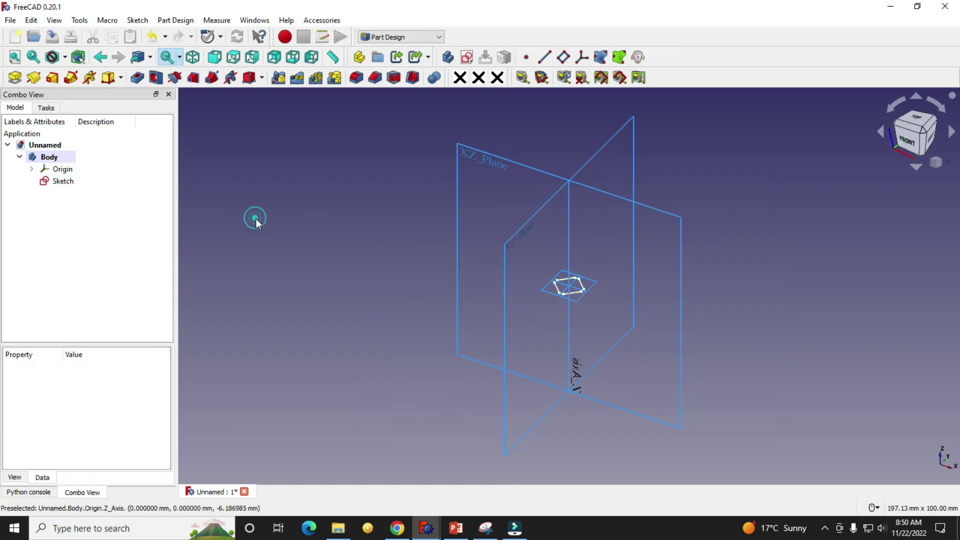
{"action": "left_click", "coordinate": [93, 79]}
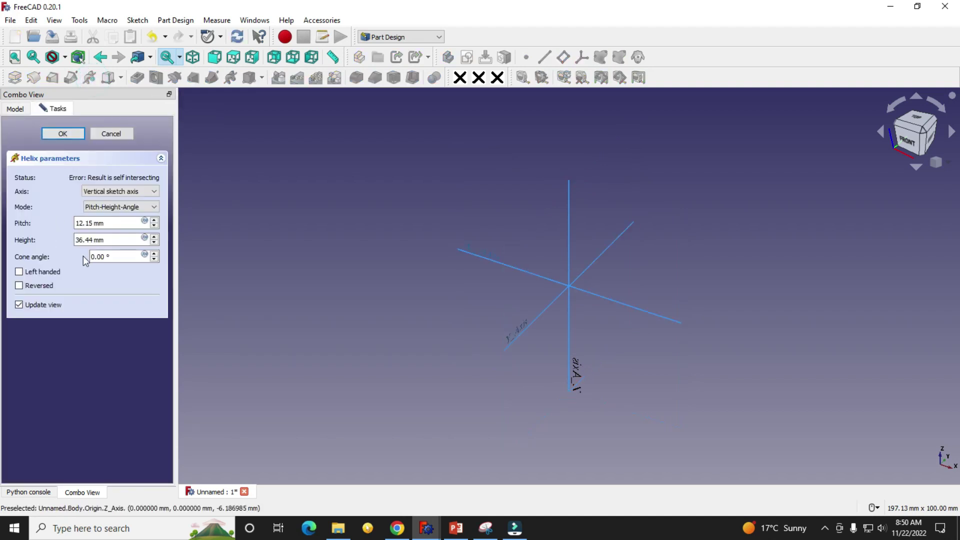
{"action": "left_click", "coordinate": [125, 191]}
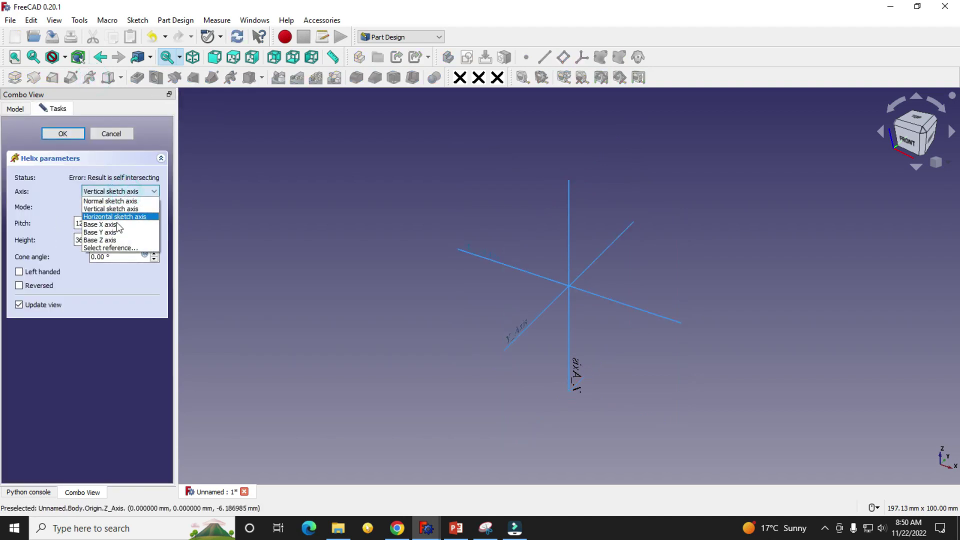
{"action": "left_click", "coordinate": [120, 192]}
{"action": "key", "text": "Down"}
{"action": "key", "text": "Down"}
{"action": "key", "text": "Down"}
{"action": "key", "text": "Down"}
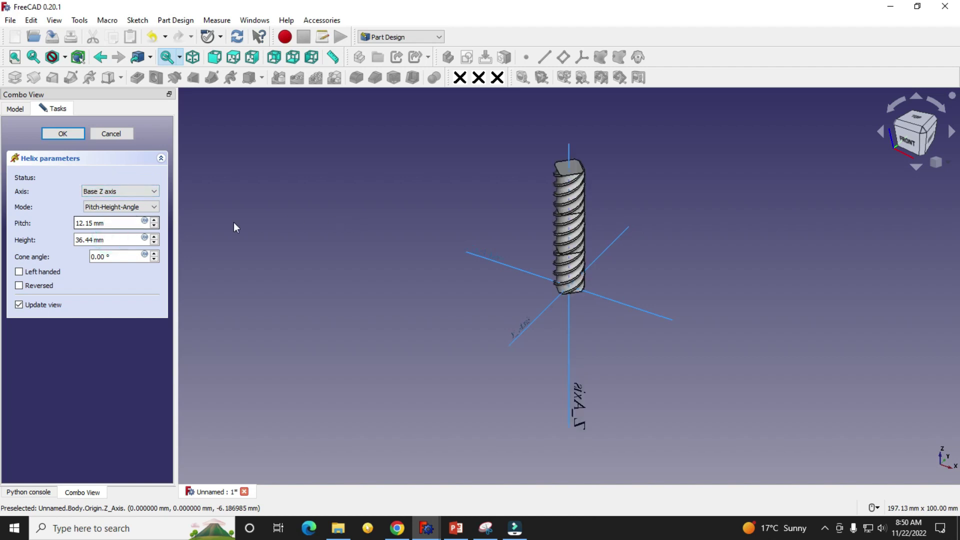
{"action": "scroll", "coordinate": [562, 215], "scroll_direction": "up", "scroll_amount": 3}
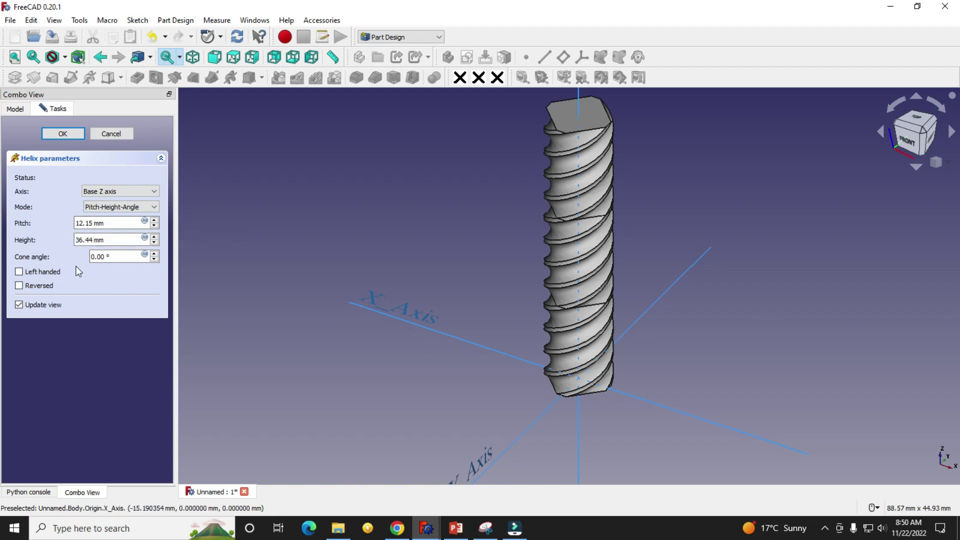
- Set the helix pitch to 8 mm and height to 140 mm, then confirm
{"action": "double_click", "coordinate": [113, 223]}
{"action": "type", "text": "8"}
{"action": "left_click", "coordinate": [332, 220]}
{"action": "left_click", "coordinate": [111, 238]}
{"action": "double_click", "coordinate": [111, 239]}
{"action": "type", "text": "140"}
{"action": "left_click", "coordinate": [268, 236]}
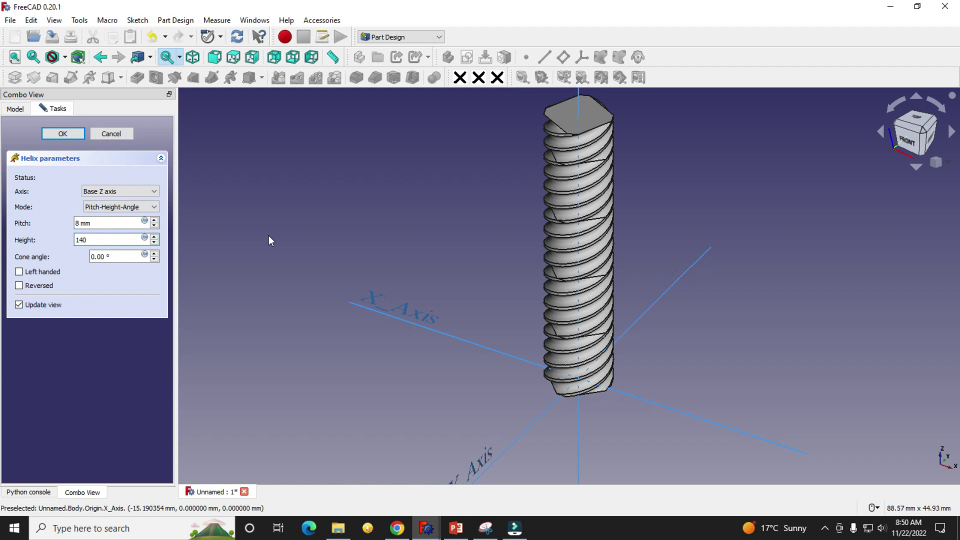
{"action": "left_click", "coordinate": [268, 235]}
{"action": "left_click", "coordinate": [20, 272]}
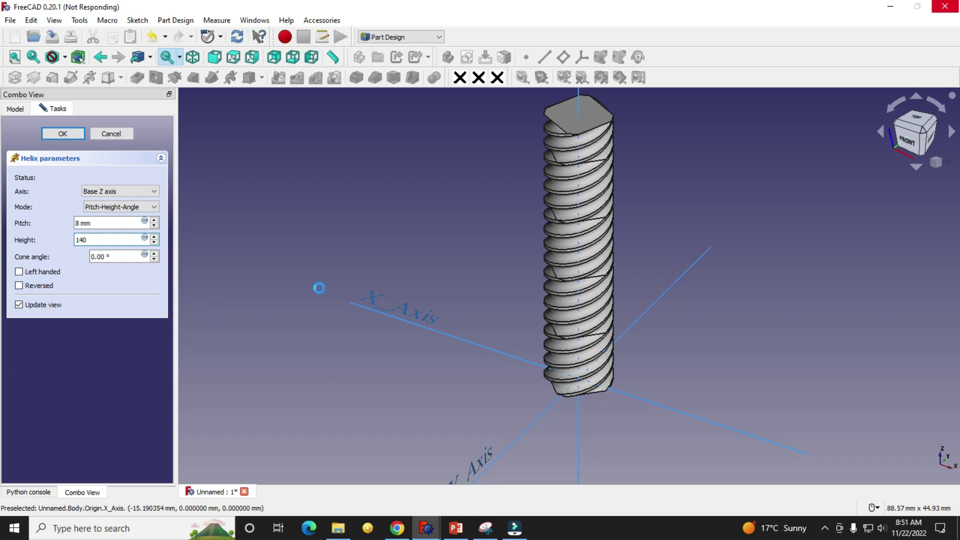
- Zoom the view while the 140 mm AdditiveHelix finishes recomputing
{"action": "scroll", "coordinate": [348, 303], "scroll_direction": "down", "scroll_amount": 5}
{"action": "scroll", "coordinate": [418, 353], "scroll_direction": "down", "scroll_amount": 2}
{"action": "scroll", "coordinate": [450, 161], "scroll_direction": "up", "scroll_amount": 6}
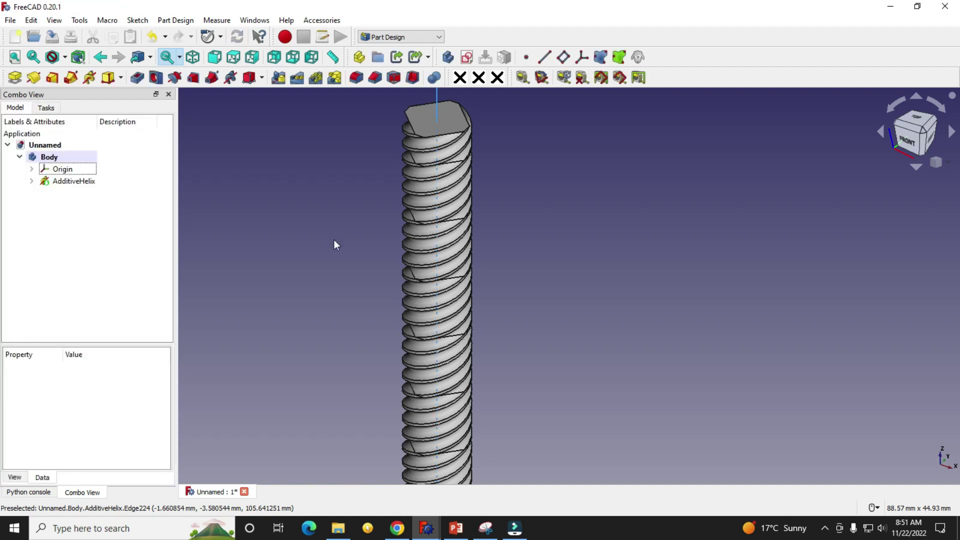
- Hide the first body's origin planes and orbit the threaded rod sideways
{"action": "scroll", "coordinate": [334, 239], "scroll_direction": "down", "scroll_amount": 2}
{"action": "scroll", "coordinate": [378, 204], "scroll_direction": "down", "scroll_amount": 2}
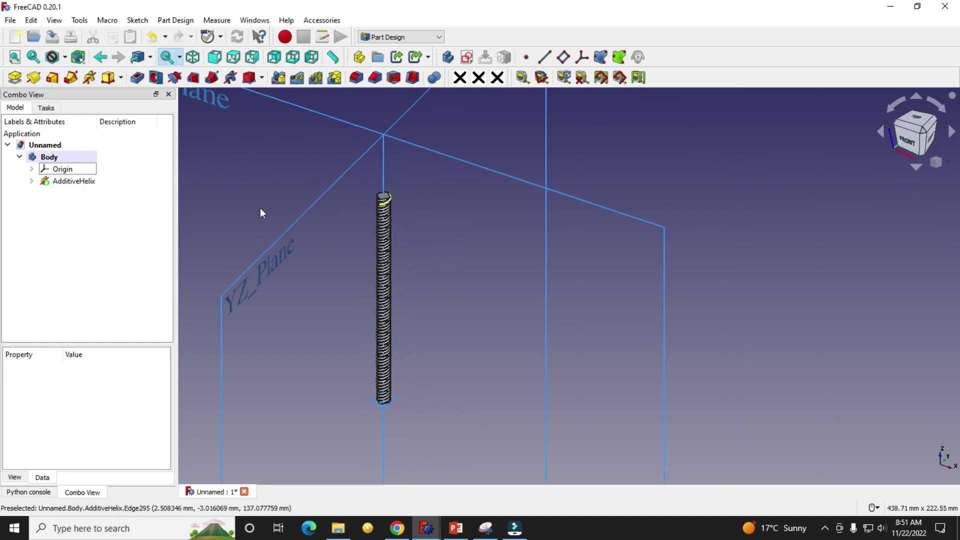
{"action": "left_click", "coordinate": [56, 168]}
{"action": "key", "text": "space"}
{"action": "scroll", "coordinate": [443, 195], "scroll_direction": "up", "scroll_amount": 5}
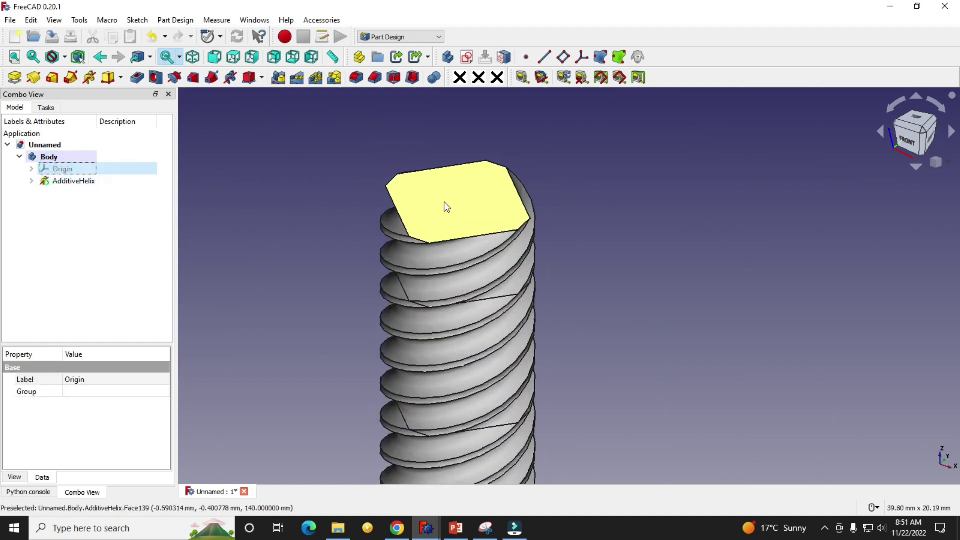
{"action": "middle_click_drag", "start_coordinate": [426, 200], "coordinate": [453, 199]}
{"action": "scroll", "coordinate": [452, 199], "scroll_direction": "down", "scroll_amount": 6}
{"action": "scroll", "coordinate": [414, 410], "scroll_direction": "up", "scroll_amount": 4}
{"action": "middle_click_drag", "start_coordinate": [406, 368], "coordinate": [395, 338]}
- Switch to an isometric view of the threaded rod
{"action": "left_click", "coordinate": [274, 285]}
{"action": "scroll", "coordinate": [557, 345], "scroll_direction": "down", "scroll_amount": 3}
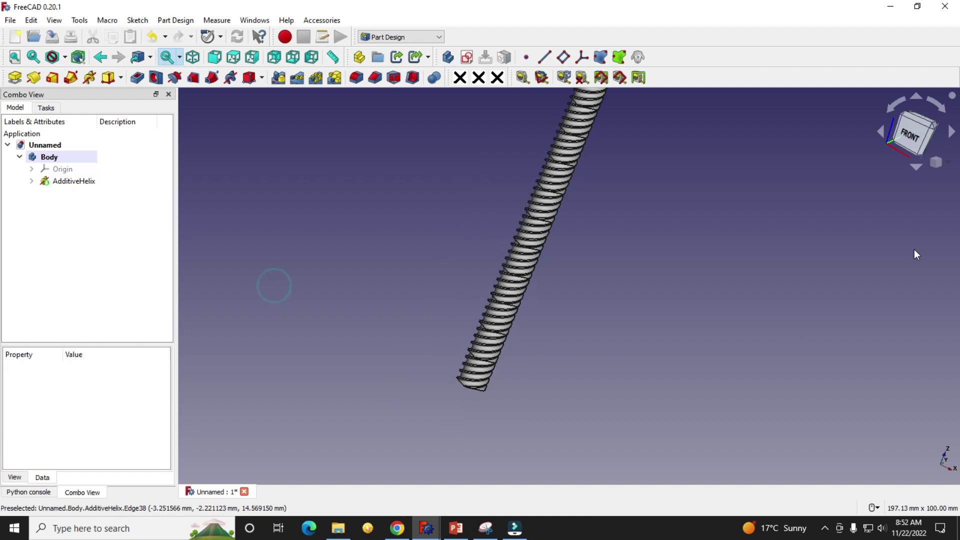
{"action": "left_click", "coordinate": [946, 165]}
{"action": "left_click", "coordinate": [922, 196]}
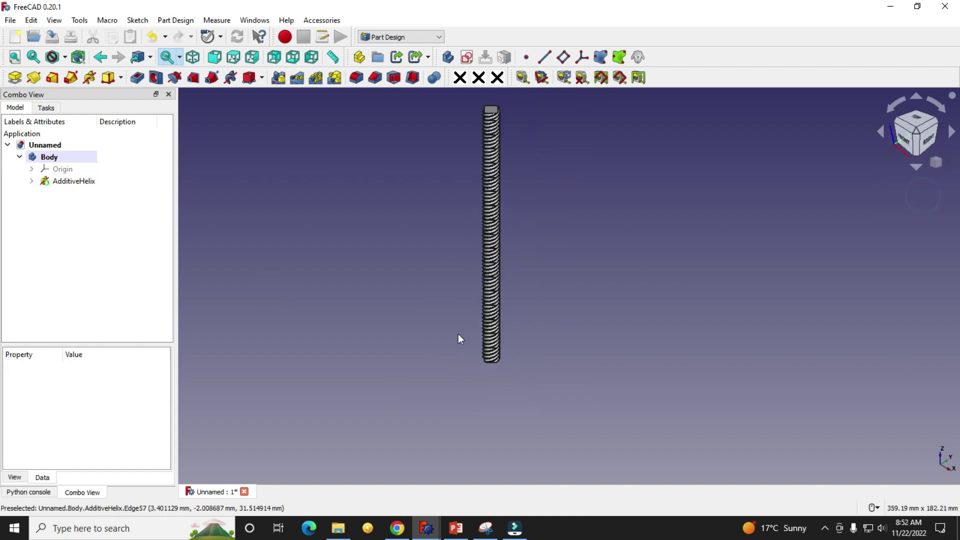
- Add Body001 and start a sketch on its XY_Plane001
{"action": "left_click", "coordinate": [448, 59]}
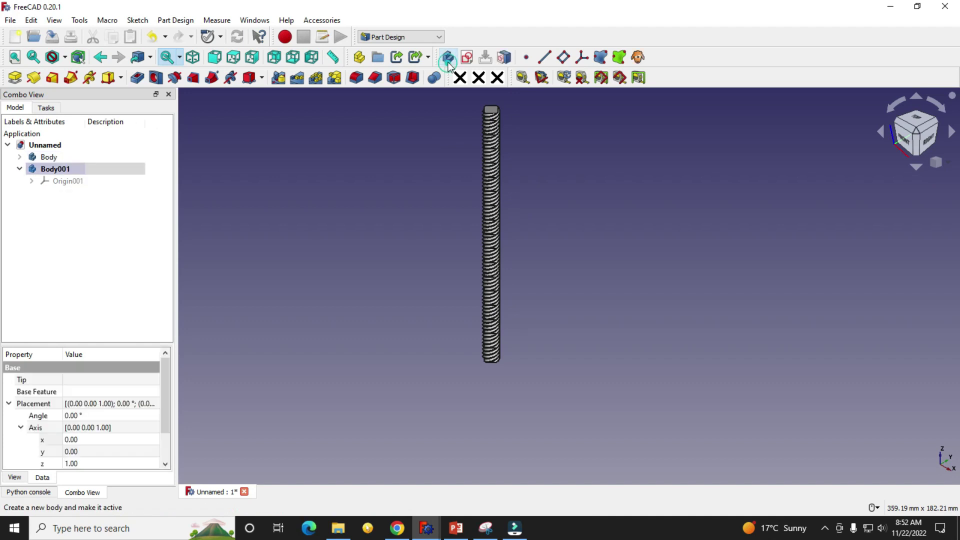
{"action": "left_click", "coordinate": [67, 182]}
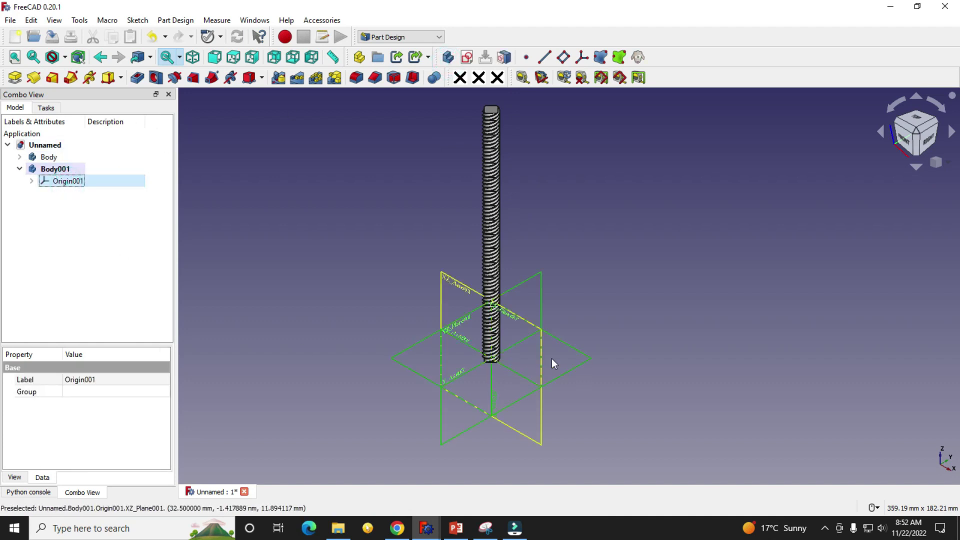
{"action": "scroll", "coordinate": [552, 363], "scroll_direction": "up", "scroll_amount": 3}
{"action": "left_click", "coordinate": [688, 294]}
{"action": "left_click", "coordinate": [587, 341]}
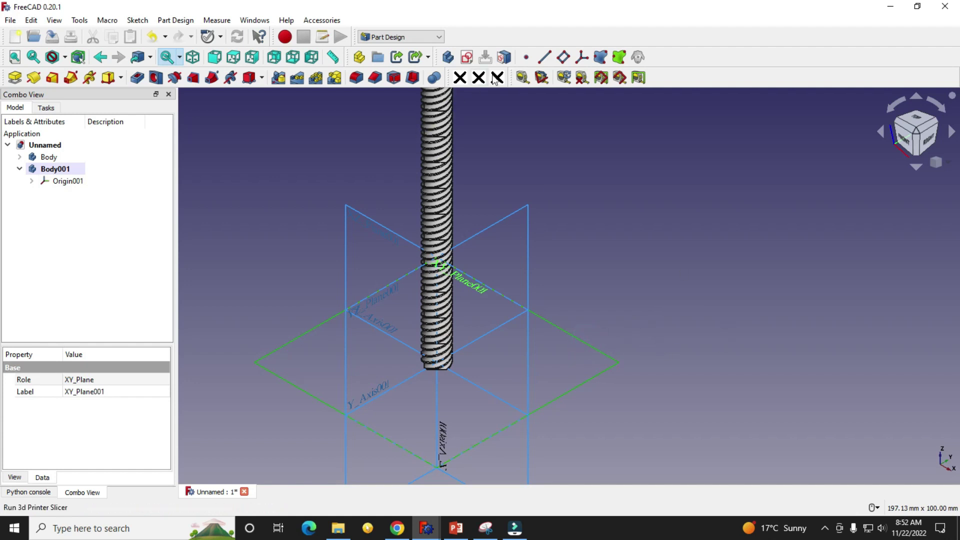
{"action": "left_click", "coordinate": [467, 58]}
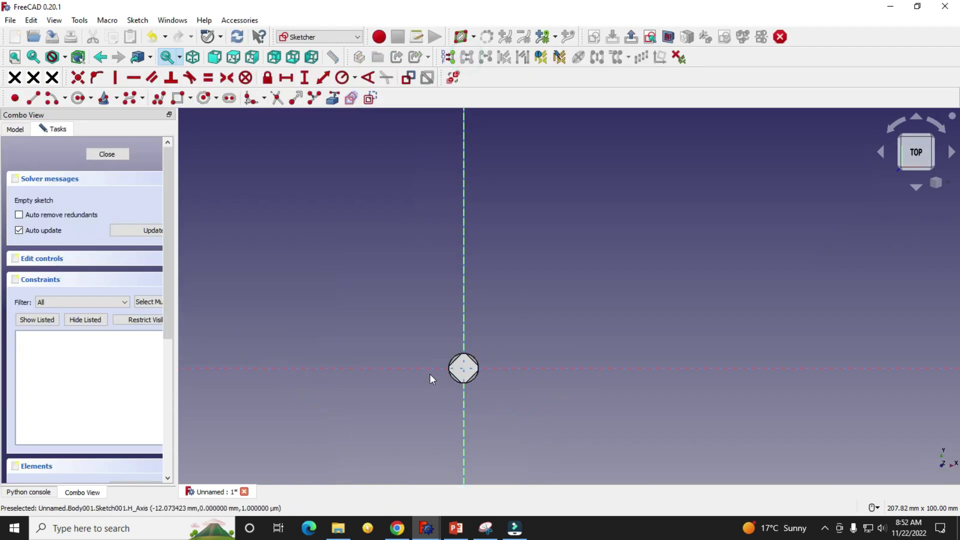
- Switch to wireframe display and draw a circle centred on the origin
{"action": "left_click", "coordinate": [65, 57]}
{"action": "left_click", "coordinate": [80, 101]}
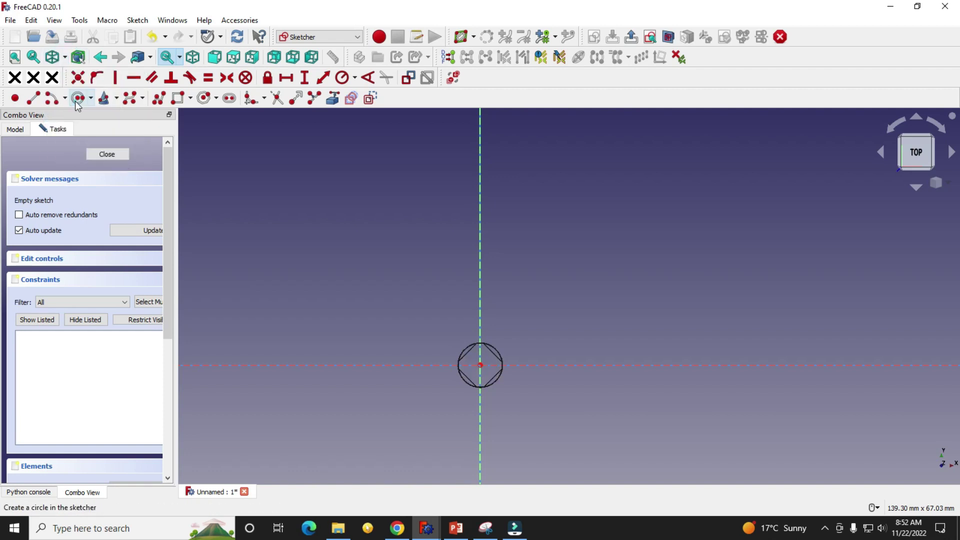
{"action": "scroll", "coordinate": [472, 359], "scroll_direction": "up", "scroll_amount": 3}
{"action": "left_click", "coordinate": [79, 98]}
{"action": "left_click", "coordinate": [488, 371]}
{"action": "left_click", "coordinate": [584, 349]}
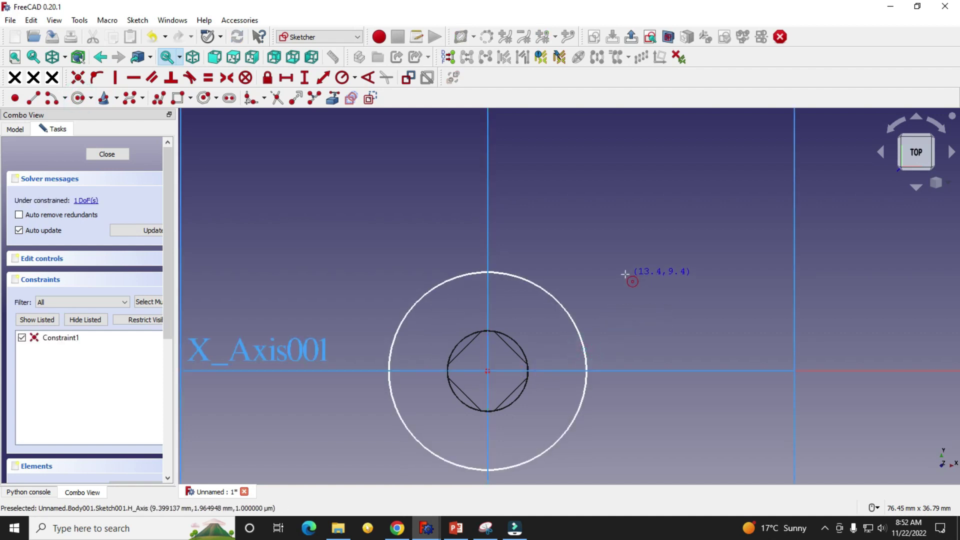
- Constrain the circle radius to 3.3 mm, close the sketch, and select Sketch001
{"action": "left_click", "coordinate": [565, 309]}
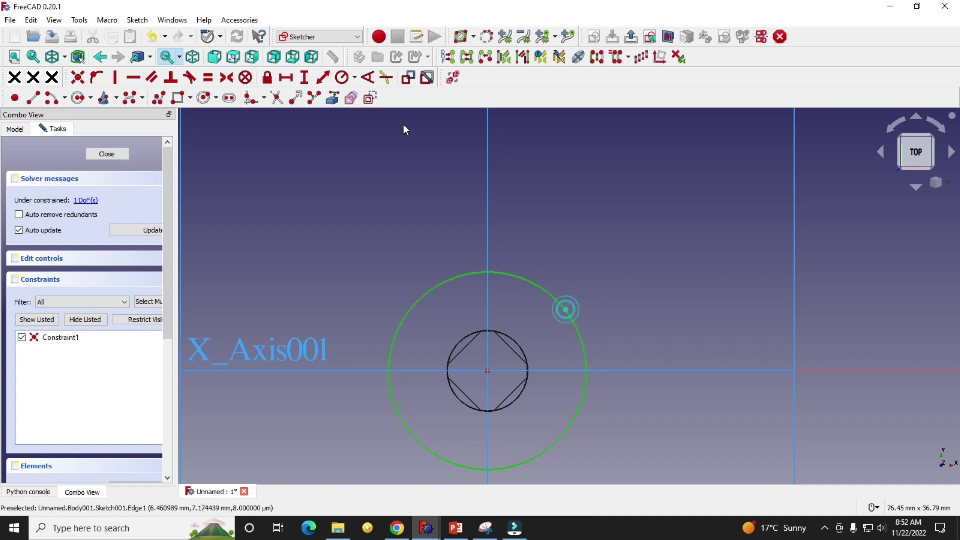
{"action": "left_click", "coordinate": [354, 78]}
{"action": "left_click", "coordinate": [387, 88]}
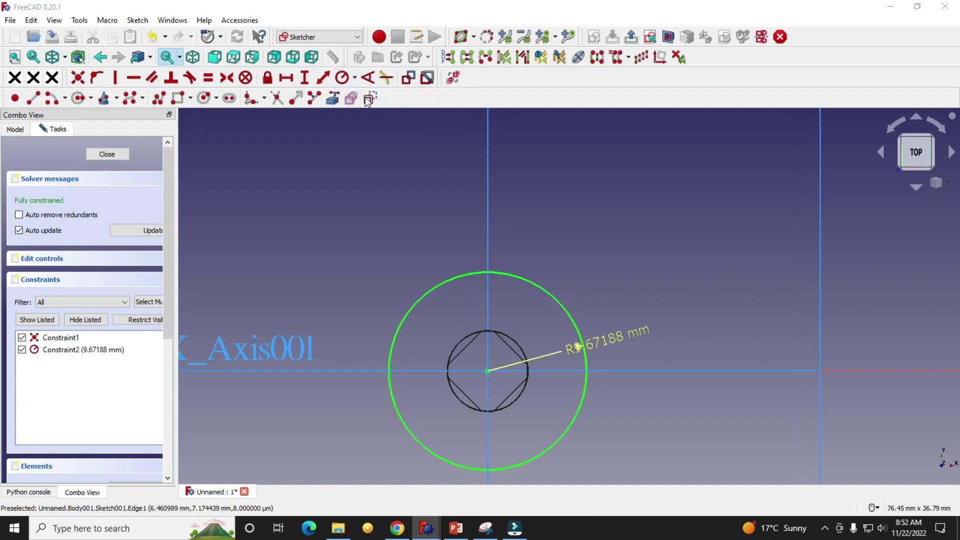
{"action": "type", "text": "3.3mm"}
{"action": "key", "text": "Return"}
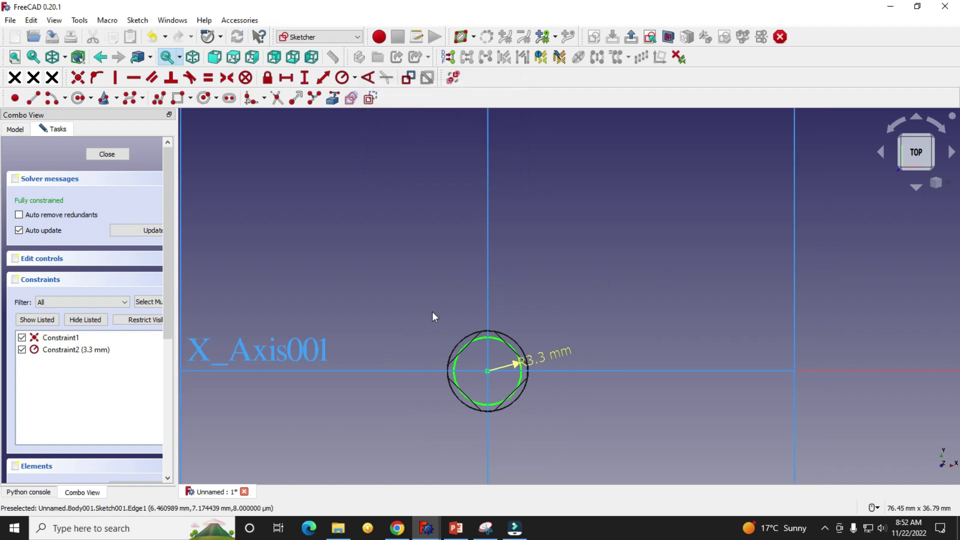
{"action": "left_click", "coordinate": [117, 157]}
{"action": "left_click", "coordinate": [265, 347]}
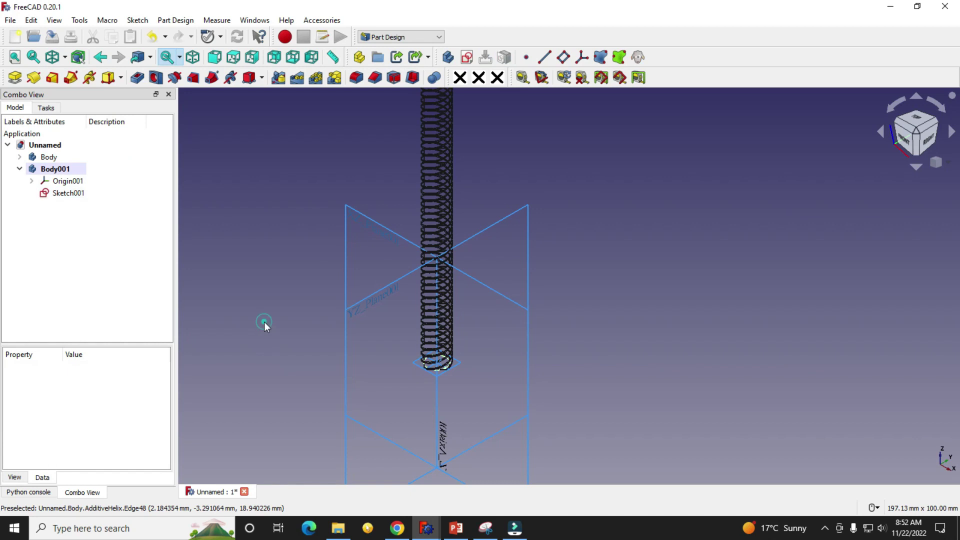
{"action": "scroll", "coordinate": [388, 353], "scroll_direction": "down", "scroll_amount": 3}
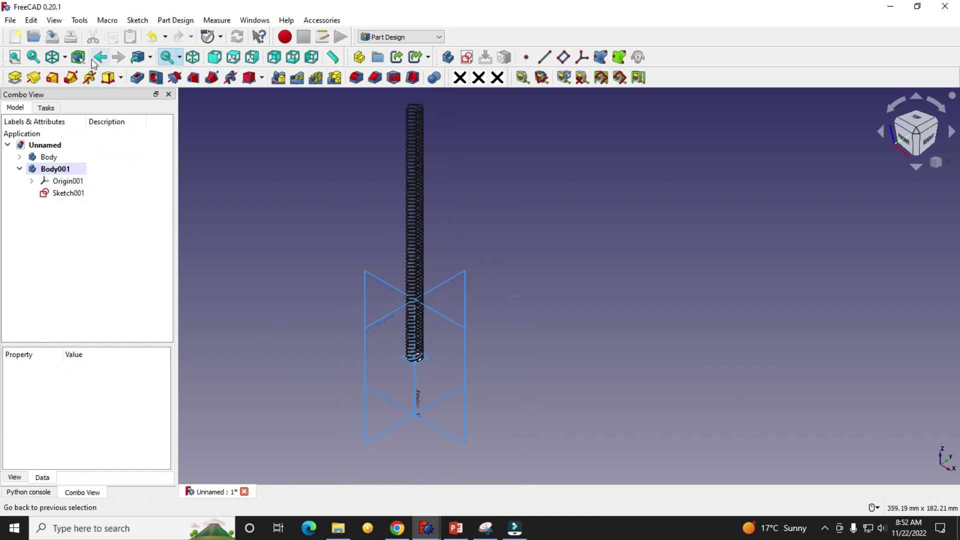
{"action": "left_click", "coordinate": [67, 193]}
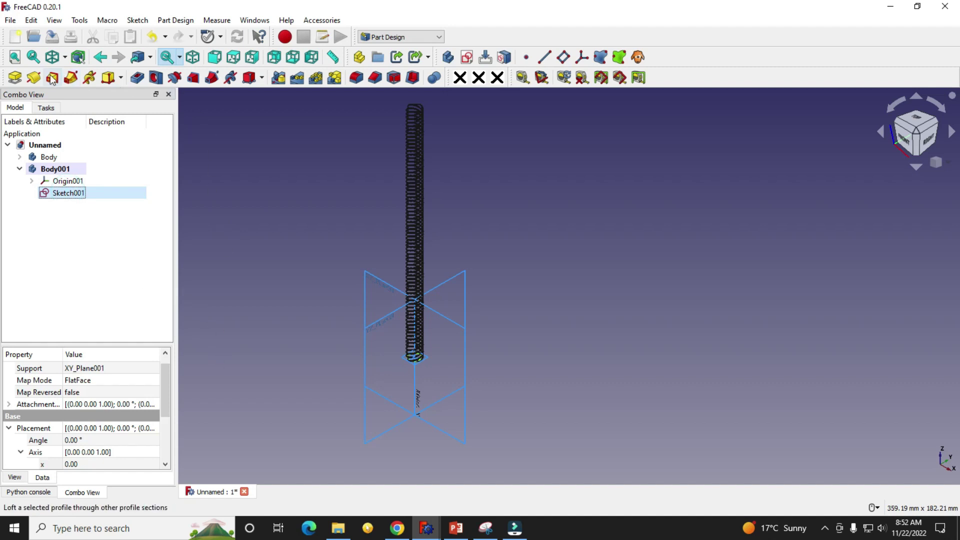
- Pad Sketch001 140 mm into a core cylinder, viewing the model in Flat lines style
{"action": "left_click", "coordinate": [15, 78]}
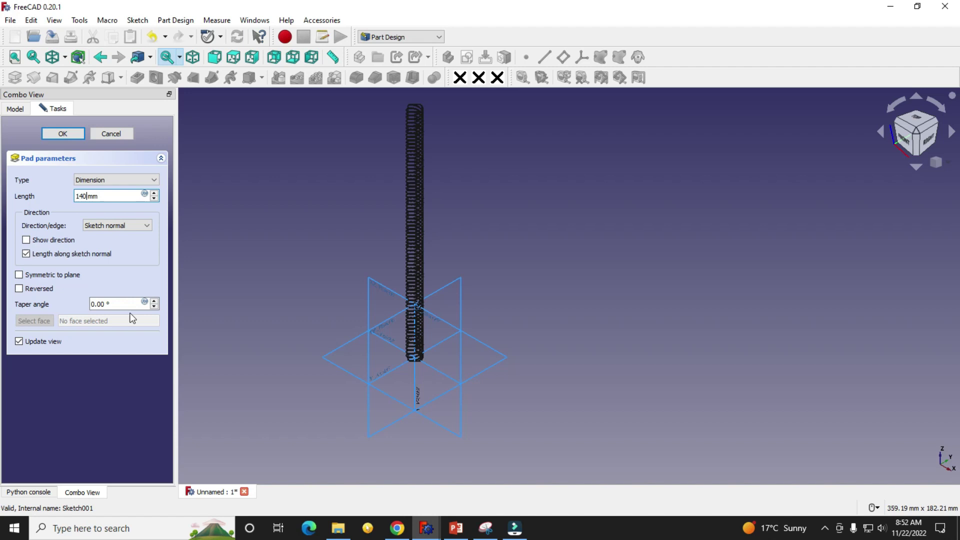
{"action": "scroll", "coordinate": [280, 275], "scroll_direction": "down", "scroll_amount": 3}
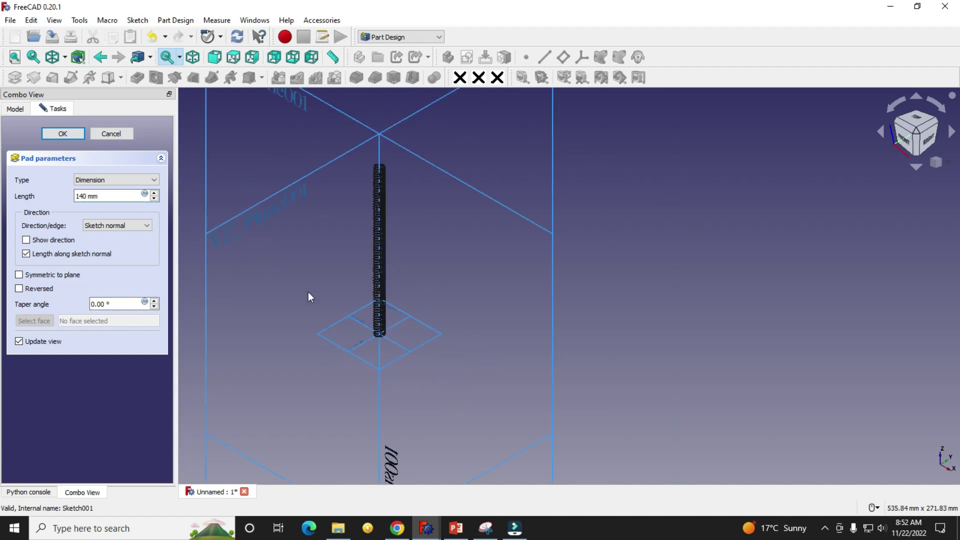
{"action": "left_click", "coordinate": [63, 57]}
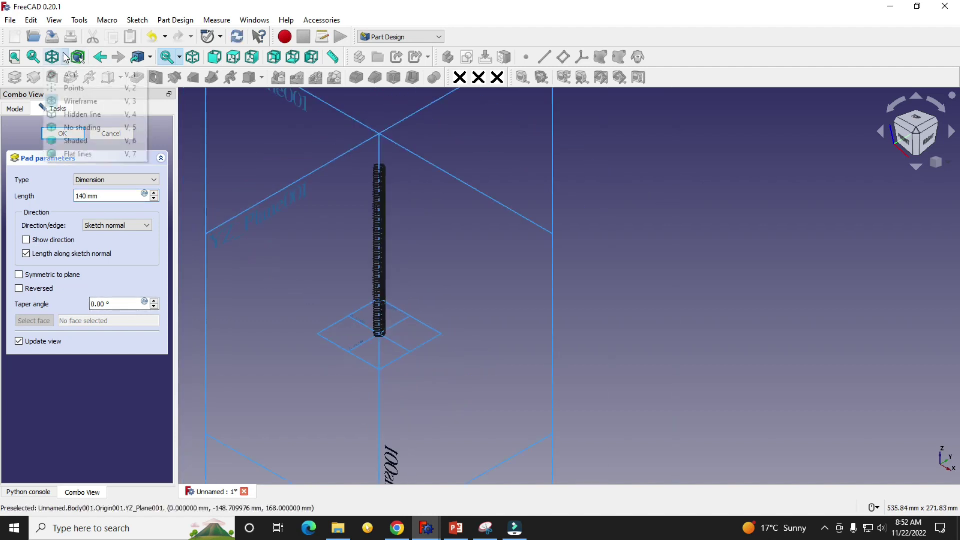
{"action": "left_click", "coordinate": [68, 154]}
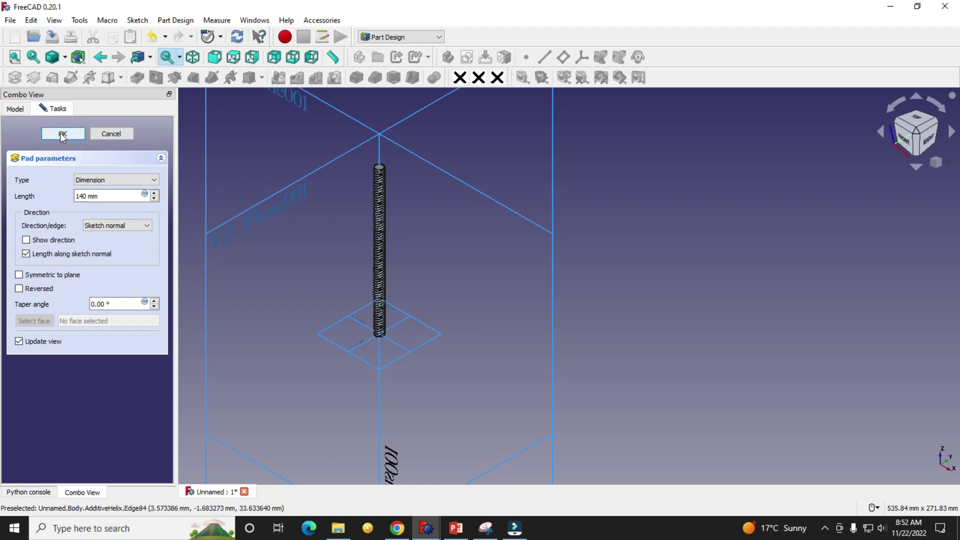
{"action": "left_click", "coordinate": [63, 134]}
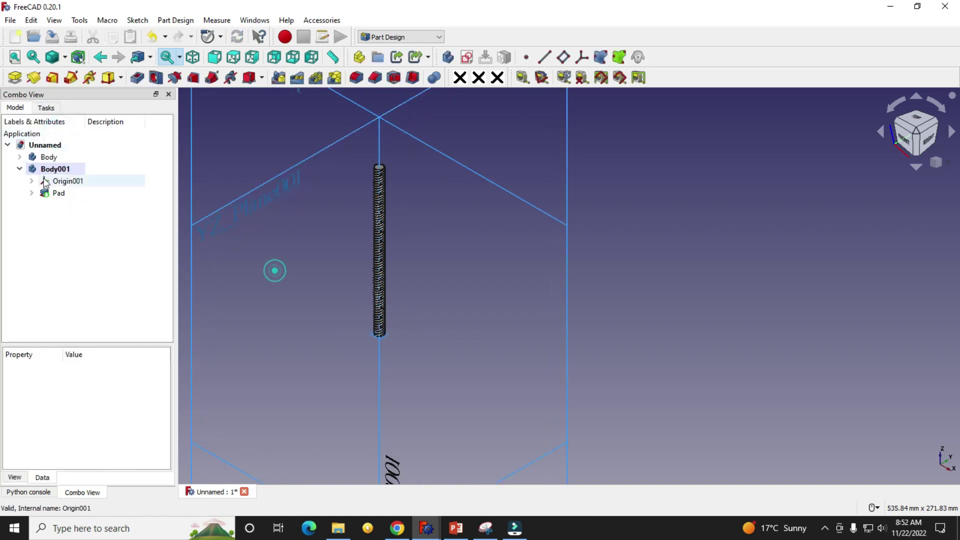
{"action": "scroll", "coordinate": [447, 280], "scroll_direction": "down", "scroll_amount": 3}
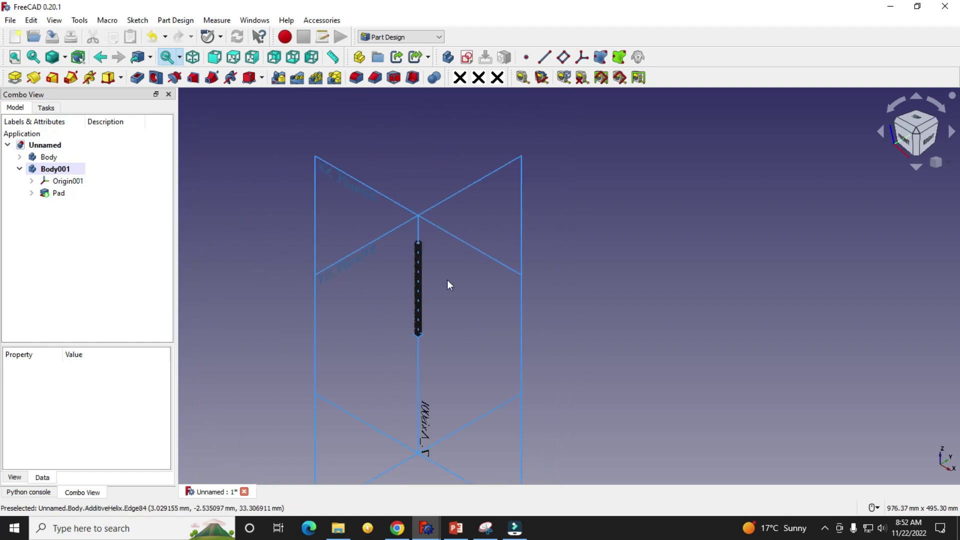
{"action": "left_click", "coordinate": [60, 181]}
{"action": "scroll", "coordinate": [482, 259], "scroll_direction": "up", "scroll_amount": 3}
{"action": "scroll", "coordinate": [295, 232], "scroll_direction": "up", "scroll_amount": 3}
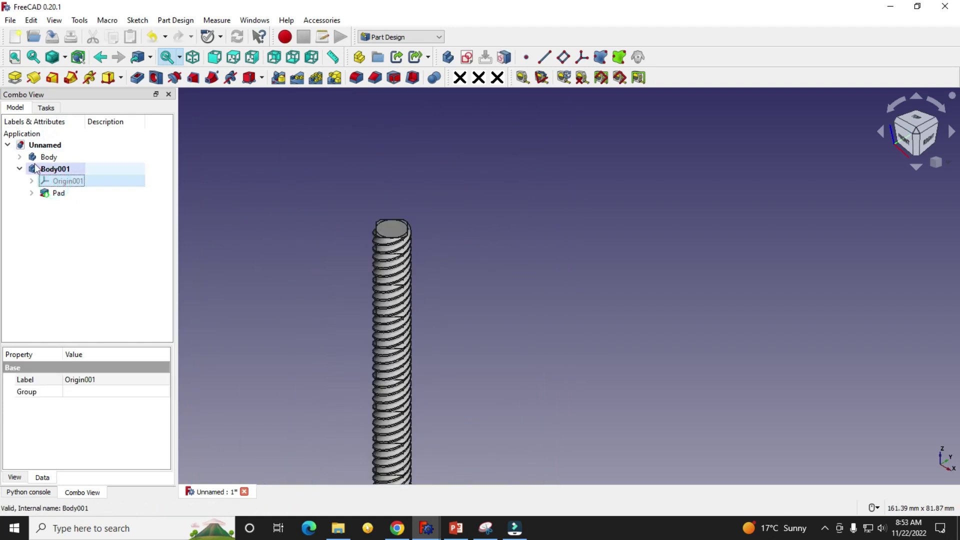
{"action": "left_click", "coordinate": [48, 157]}
{"action": "key", "text": "space"}
{"action": "scroll", "coordinate": [404, 210], "scroll_direction": "up", "scroll_amount": 2}
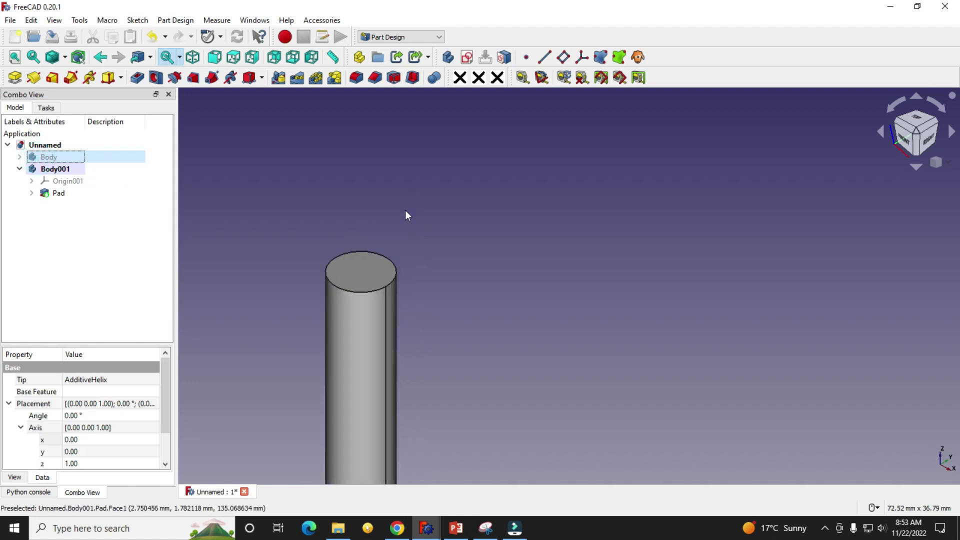
{"action": "scroll", "coordinate": [347, 302], "scroll_direction": "up", "scroll_amount": 3}
{"action": "scroll", "coordinate": [454, 193], "scroll_direction": "down", "scroll_amount": 4}
{"action": "scroll", "coordinate": [419, 246], "scroll_direction": "down", "scroll_amount": 4}
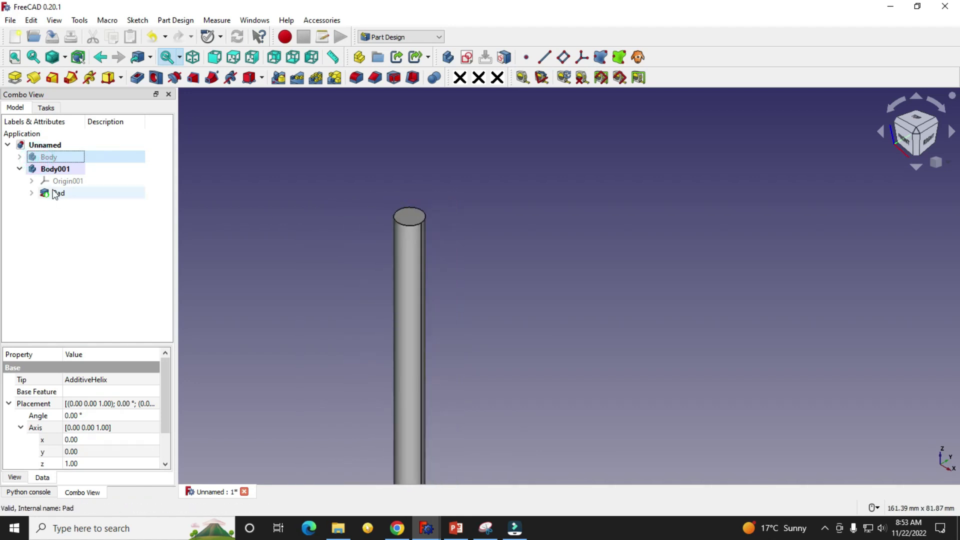
{"action": "key", "text": "space"}
{"action": "left_click", "coordinate": [239, 240]}
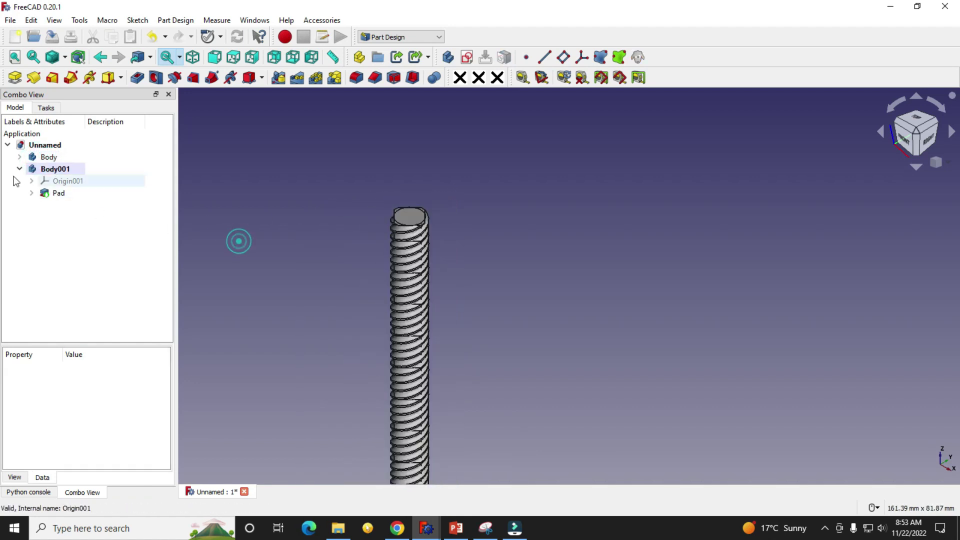
{"action": "left_click", "coordinate": [19, 169]}
{"action": "scroll", "coordinate": [293, 234], "scroll_direction": "down", "scroll_amount": 3}
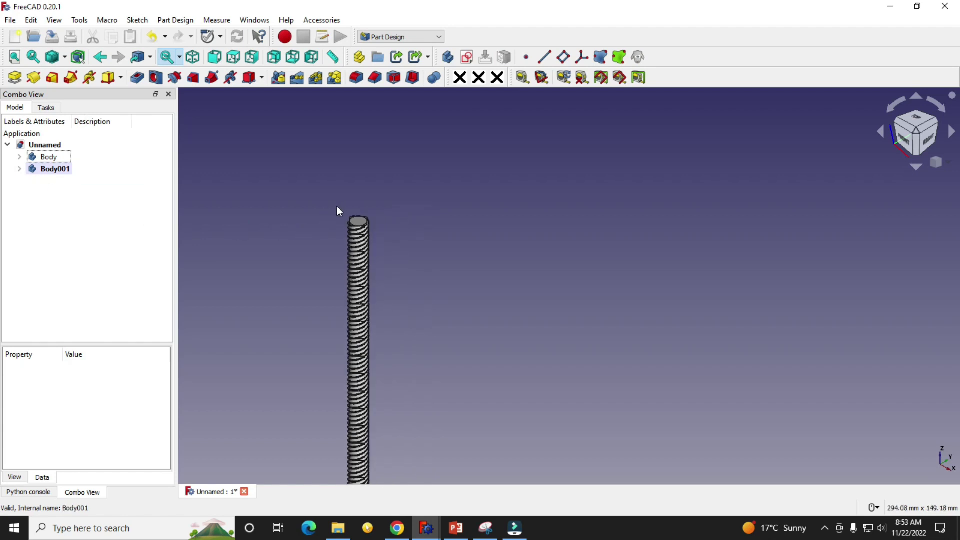
{"action": "scroll", "coordinate": [337, 206], "scroll_direction": "up", "scroll_amount": 5}
{"action": "scroll", "coordinate": [312, 269], "scroll_direction": "down", "scroll_amount": 2}
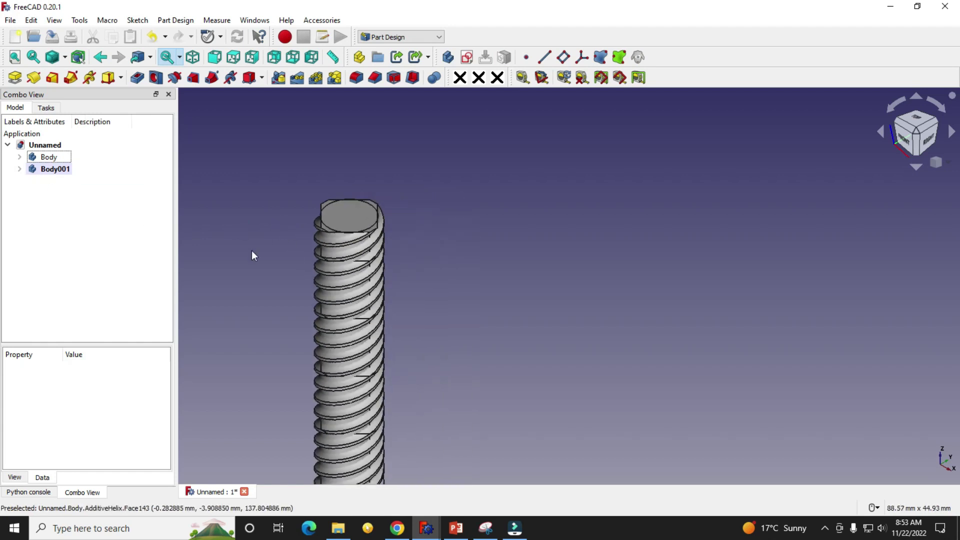
{"action": "scroll", "coordinate": [314, 208], "scroll_direction": "up", "scroll_amount": 3}
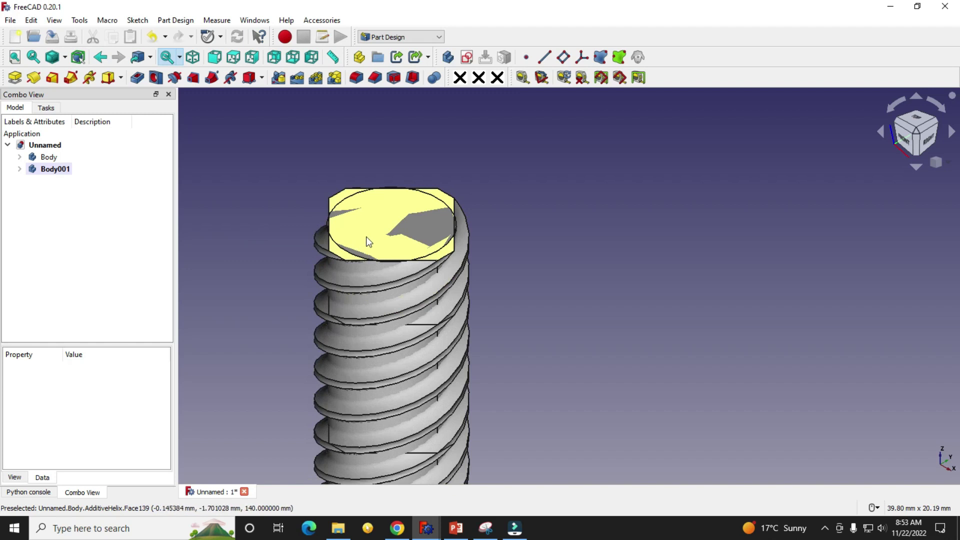
- In the Part workbench, union Body and Body001 into one Fusion solid
{"action": "left_click", "coordinate": [398, 36]}
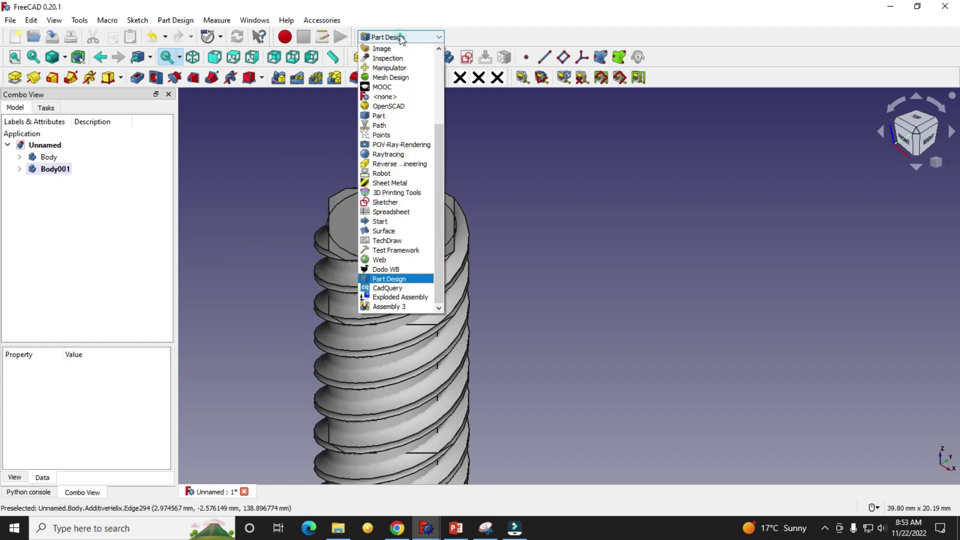
{"action": "left_click", "coordinate": [376, 117]}
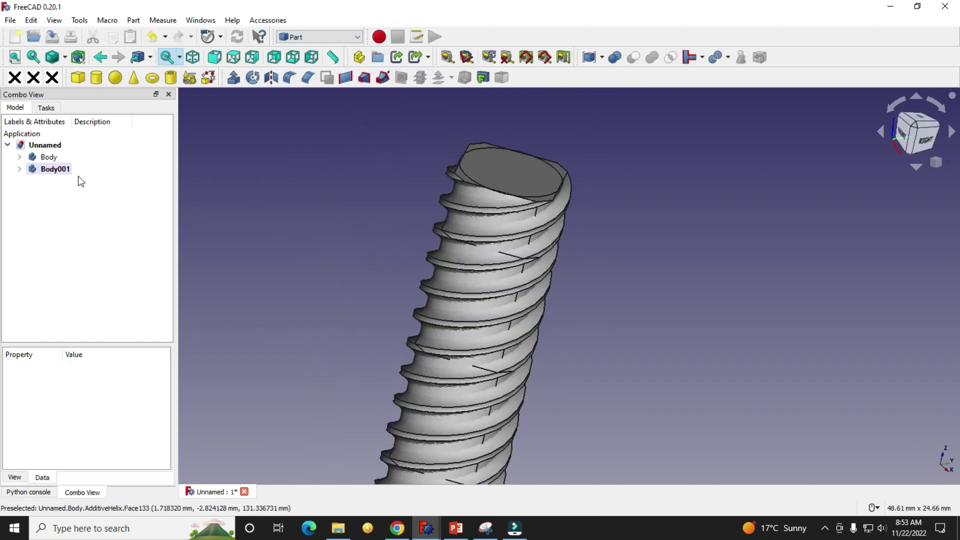
{"action": "left_click", "coordinate": [48, 157]}
{"action": "left_click", "coordinate": [59, 169], "text": "ctrl"}
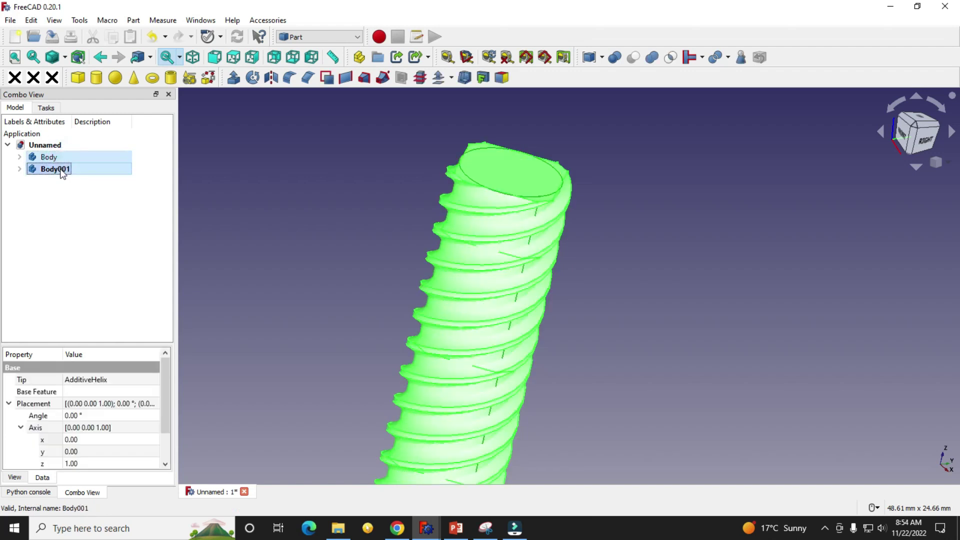
{"action": "left_click", "coordinate": [652, 57]}
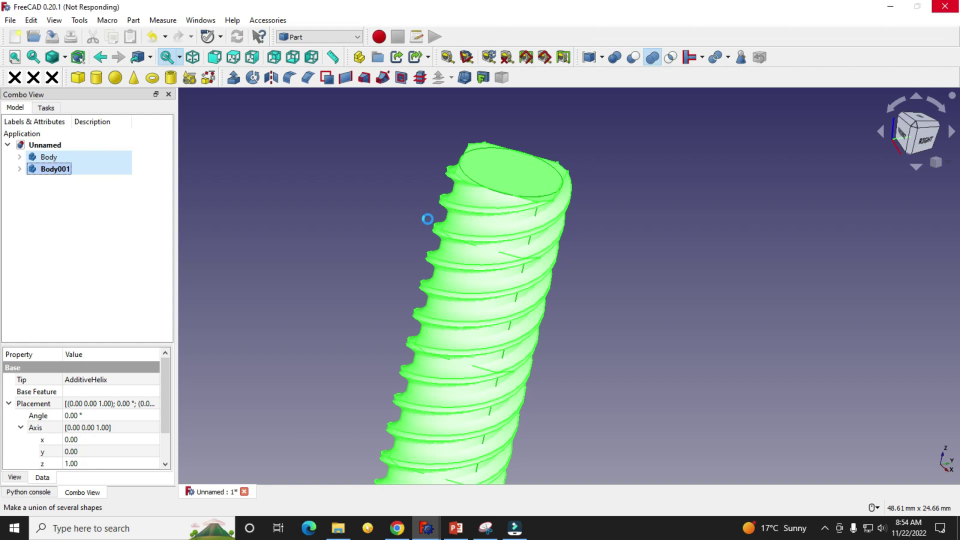
{"action": "scroll", "coordinate": [530, 220], "scroll_direction": "up", "scroll_amount": 3}
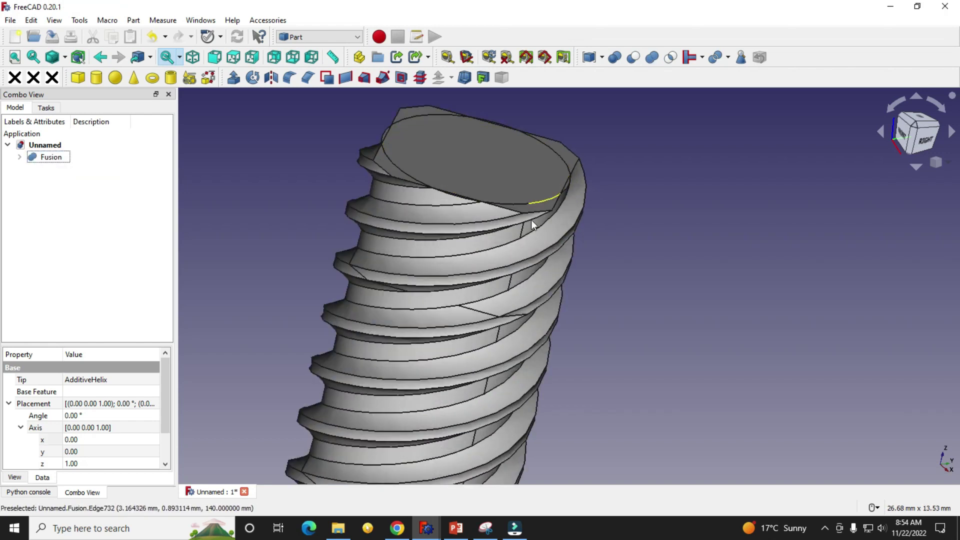
{"action": "middle_click_drag", "start_coordinate": [528, 223], "coordinate": [485, 225]}
{"action": "scroll", "coordinate": [485, 225], "scroll_direction": "down", "scroll_amount": 5}
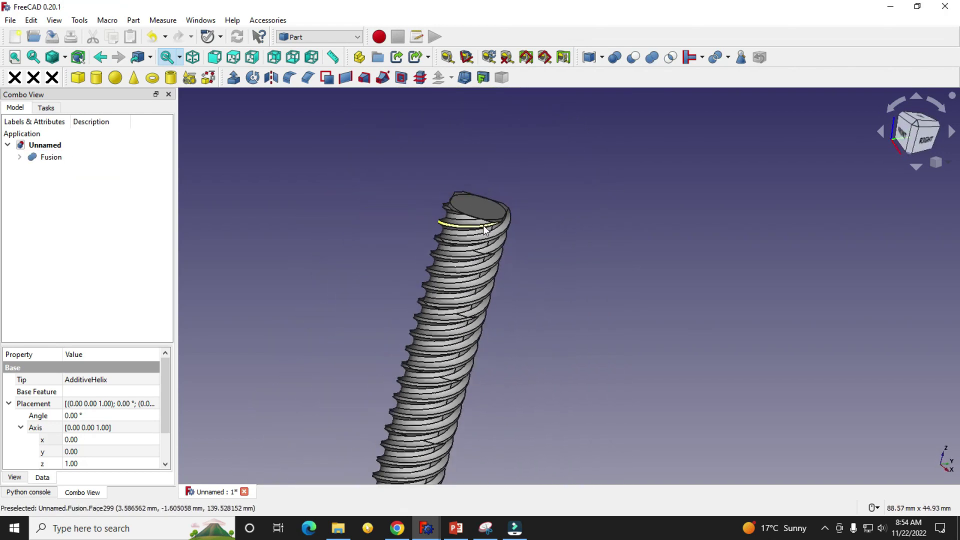
{"action": "left_click", "coordinate": [19, 157]}
{"action": "left_click", "coordinate": [377, 275]}
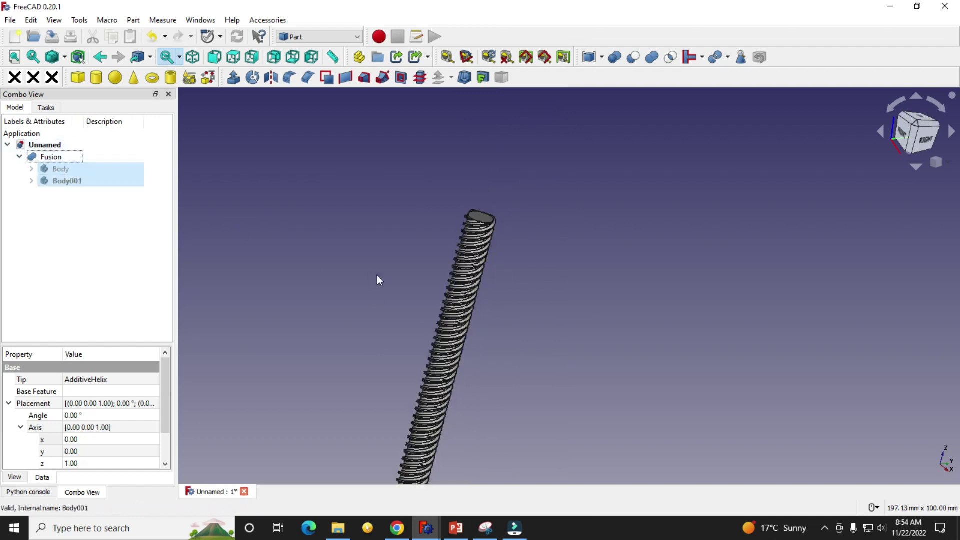
{"action": "scroll", "coordinate": [455, 182], "scroll_direction": "up", "scroll_amount": 6}
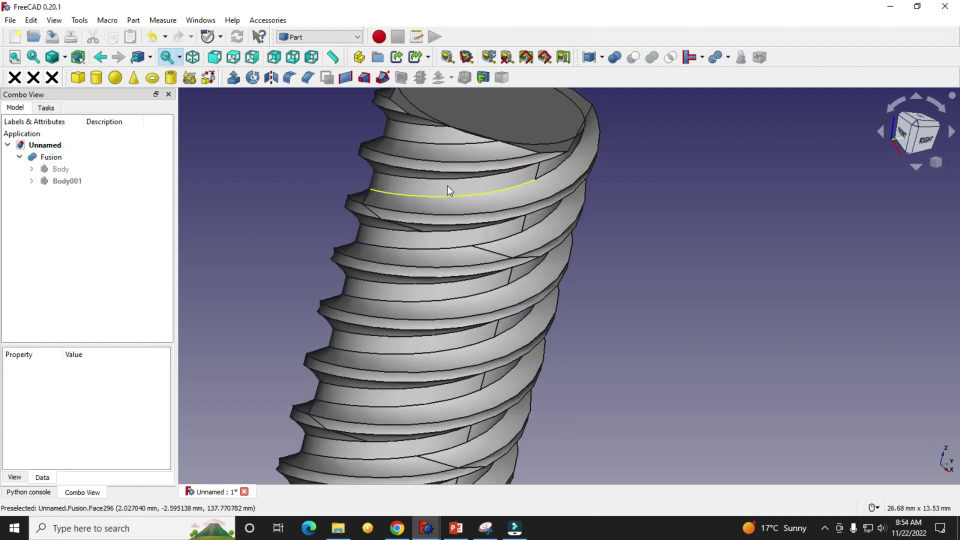
{"action": "scroll", "coordinate": [447, 185], "scroll_direction": "down", "scroll_amount": 8}
{"action": "scroll", "coordinate": [385, 340], "scroll_direction": "up", "scroll_amount": 3}
{"action": "scroll", "coordinate": [420, 303], "scroll_direction": "up", "scroll_amount": 2}
{"action": "middle_click_drag", "start_coordinate": [407, 331], "coordinate": [526, 313]}
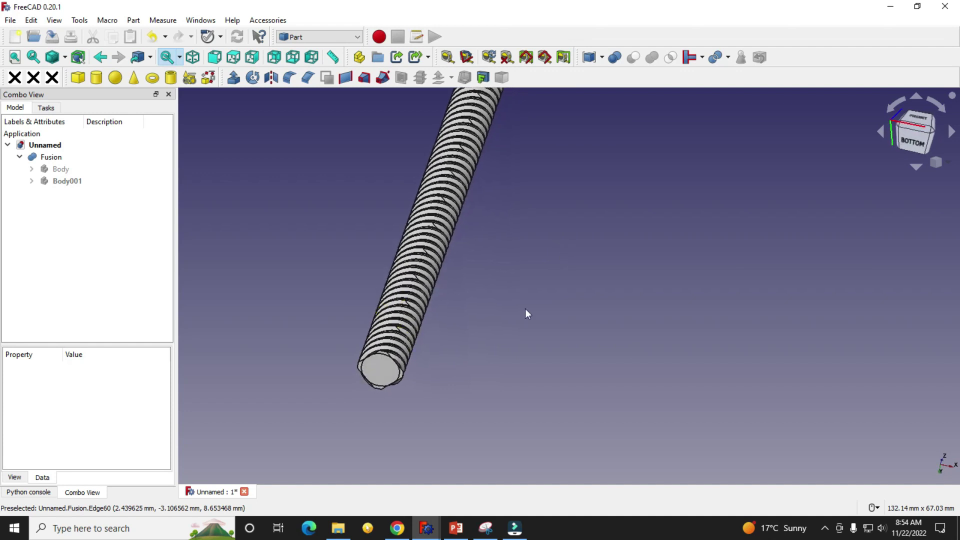
{"action": "left_click", "coordinate": [715, 283]}
{"action": "left_click", "coordinate": [699, 403]}
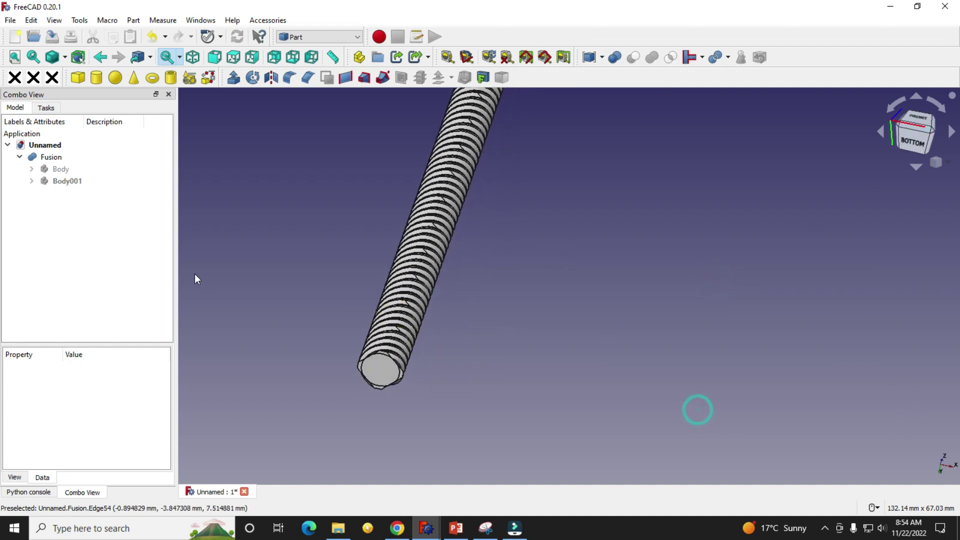
{"action": "left_click", "coordinate": [947, 167]}
{"action": "left_click", "coordinate": [919, 197]}
{"action": "left_click", "coordinate": [909, 140]}
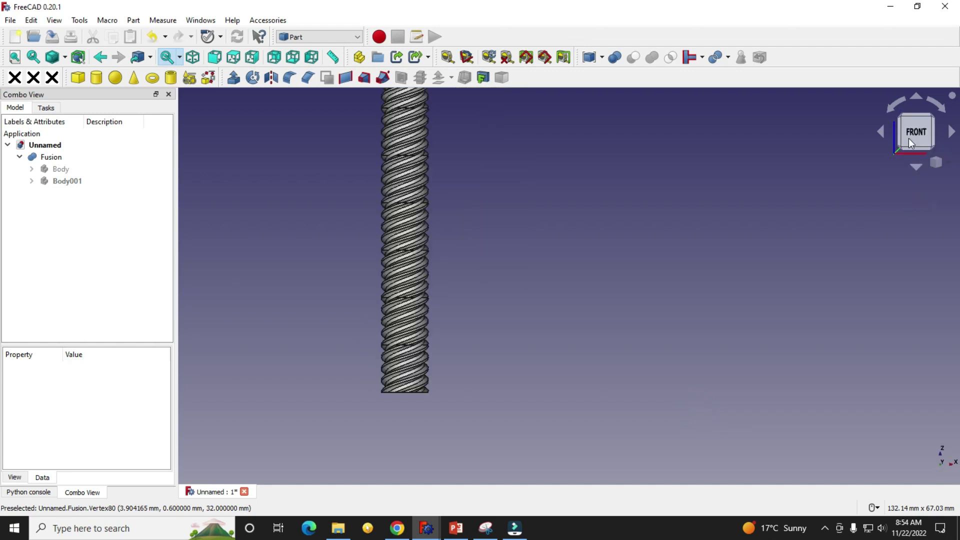
{"action": "scroll", "coordinate": [495, 273], "scroll_direction": "down", "scroll_amount": 3}
{"action": "scroll", "coordinate": [425, 290], "scroll_direction": "up", "scroll_amount": 5}
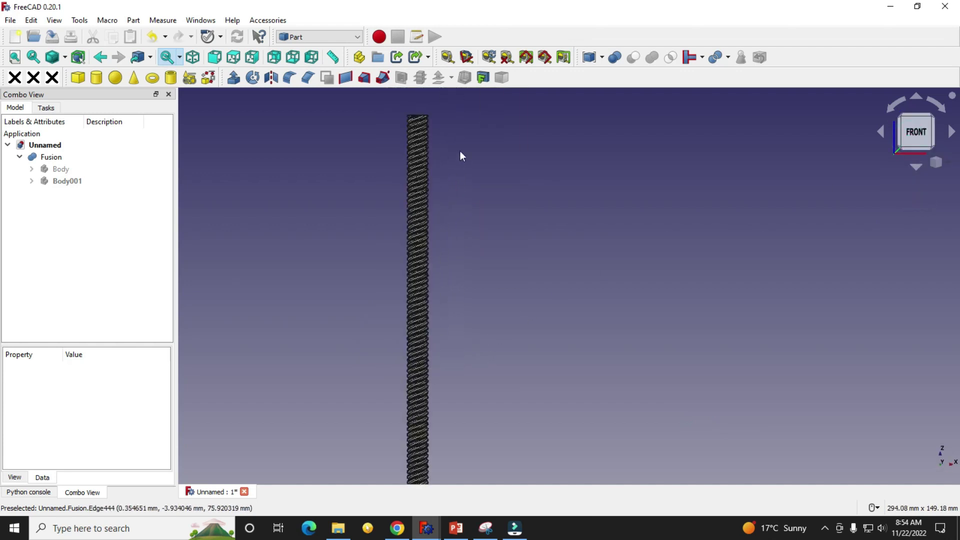
{"action": "scroll", "coordinate": [353, 167], "scroll_direction": "up", "scroll_amount": 5}
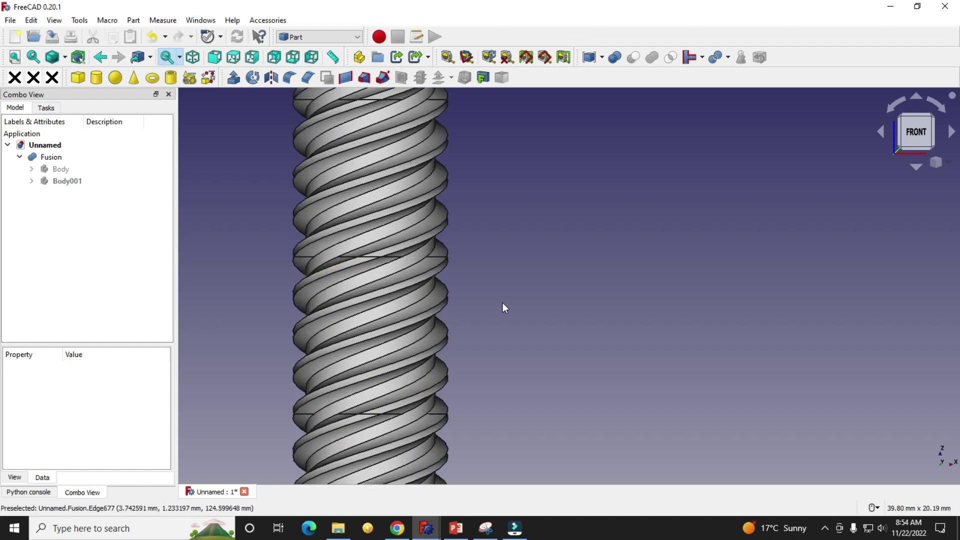
{"action": "scroll", "coordinate": [503, 308], "scroll_direction": "down", "scroll_amount": 5}
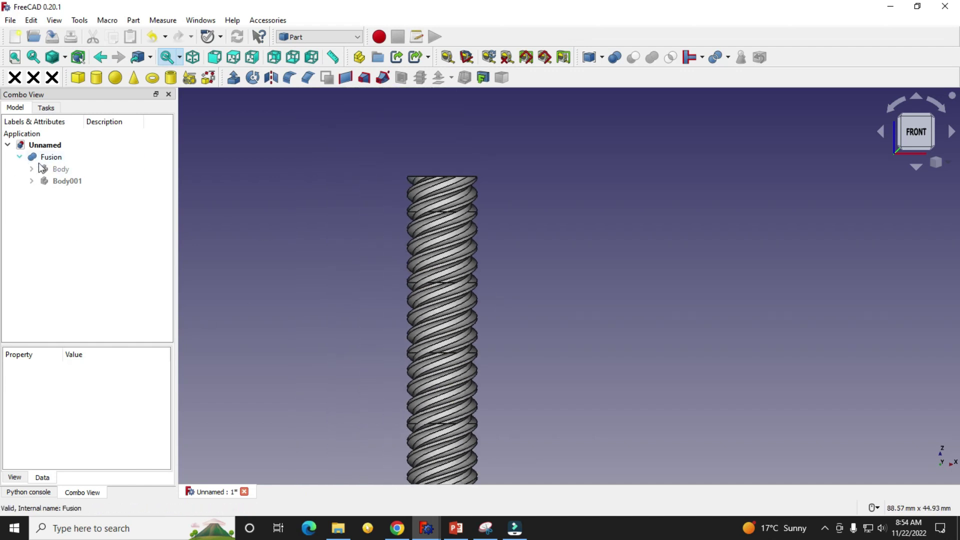